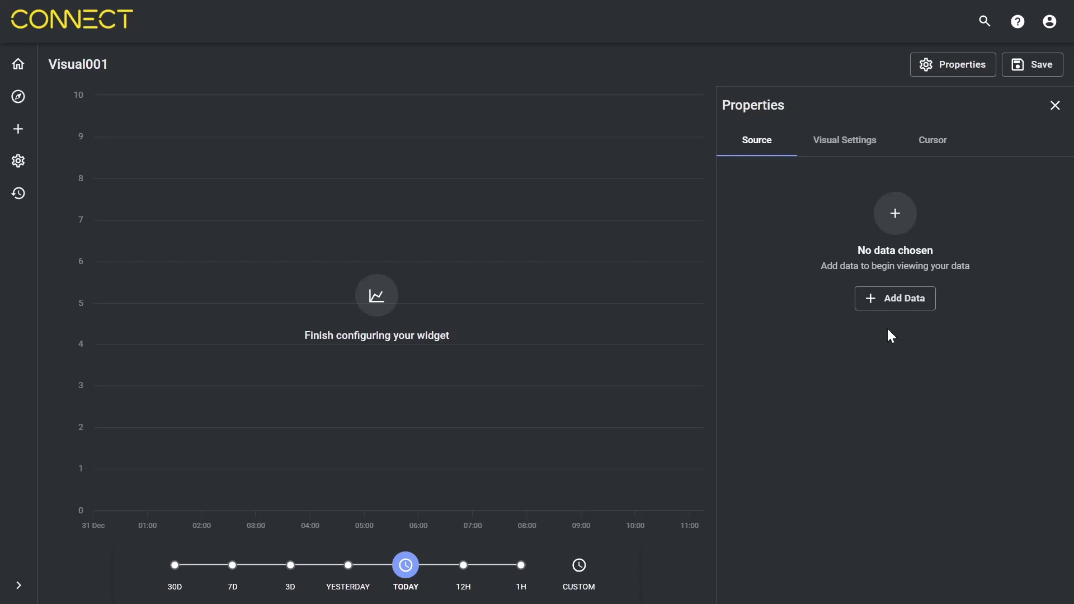
Step: Search for temperature data to add as a source for the Visual001 line chart
click(895, 305)
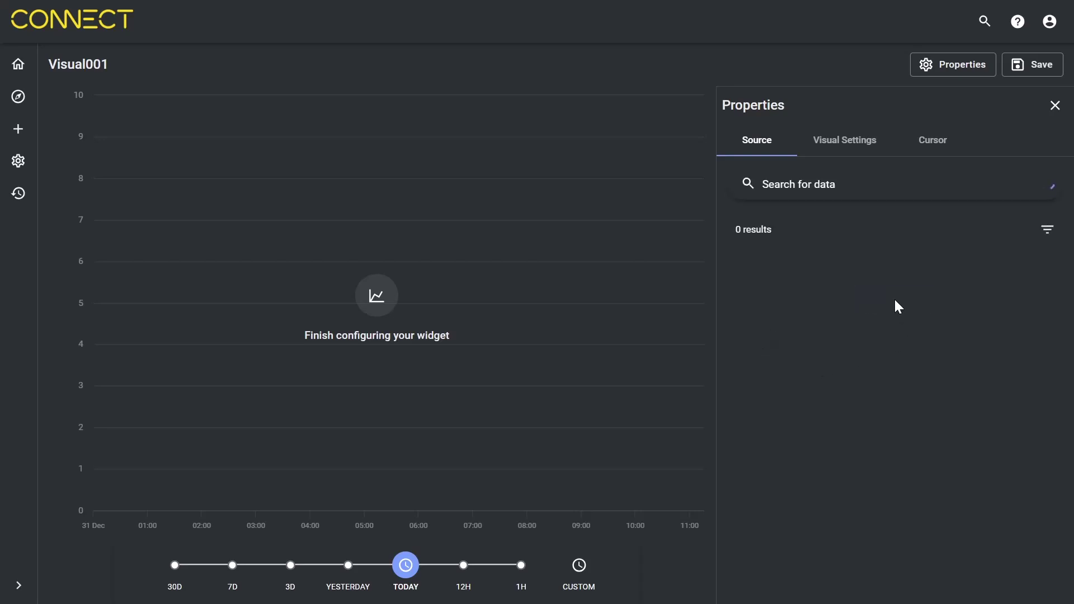
click(806, 185)
text(te)
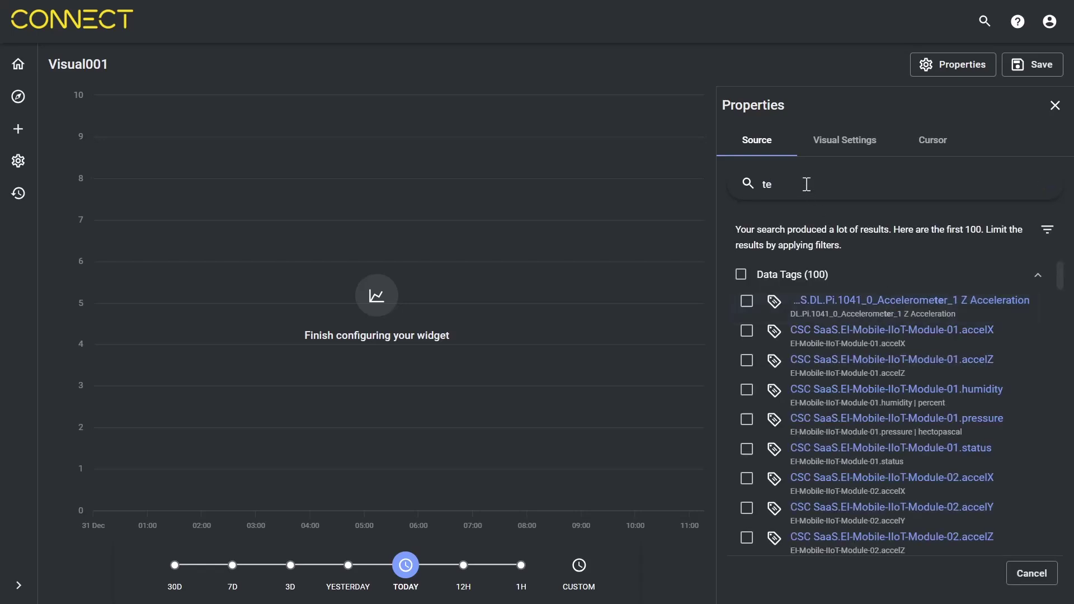
text(mperature)
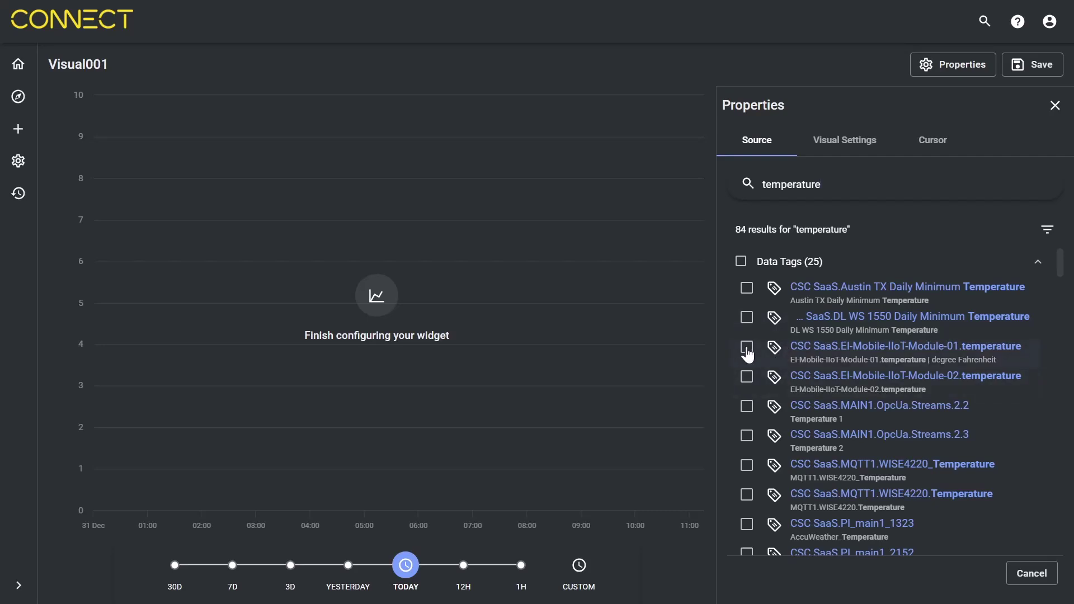
Step: Add the EI-Mobile-IIoT-Module-01, AccuWeather, WS-1550 Station 1 and NOAA AUS temperature tags to the visual
click(747, 347)
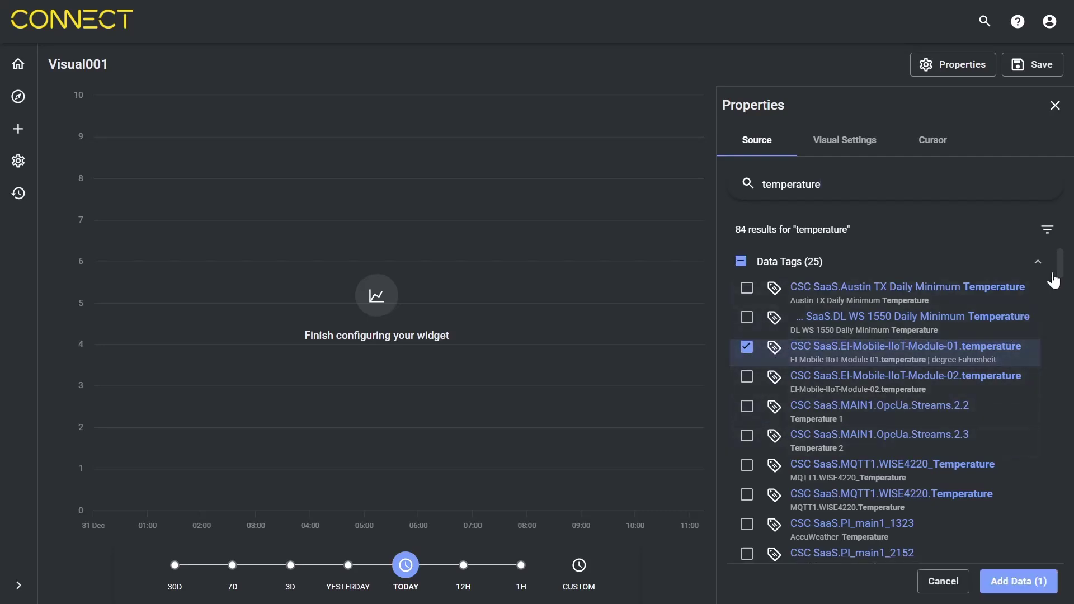
scroll(1065, 267, down, 3)
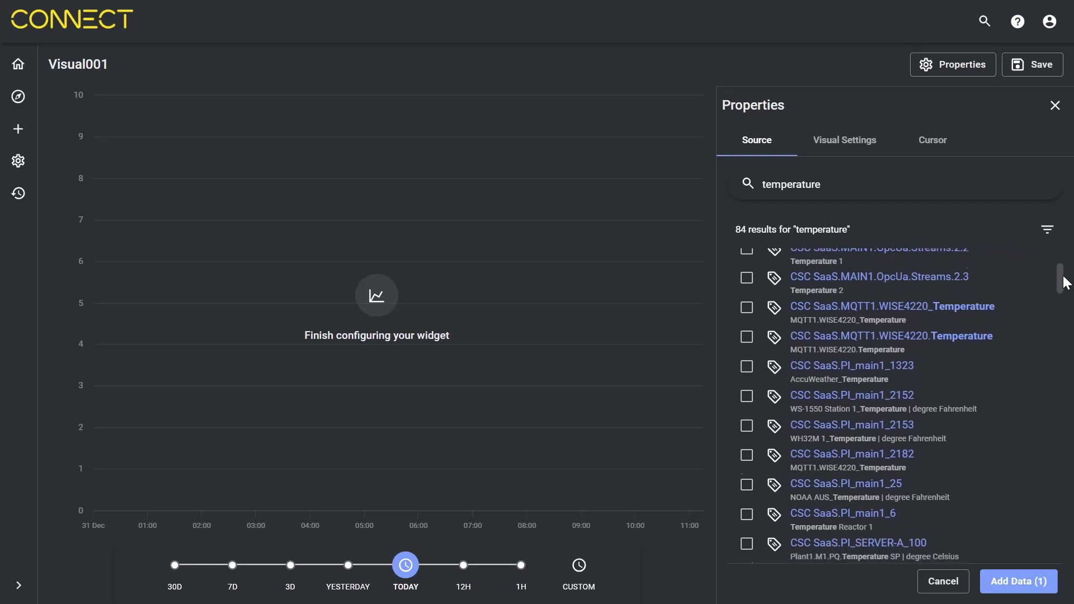
click(747, 362)
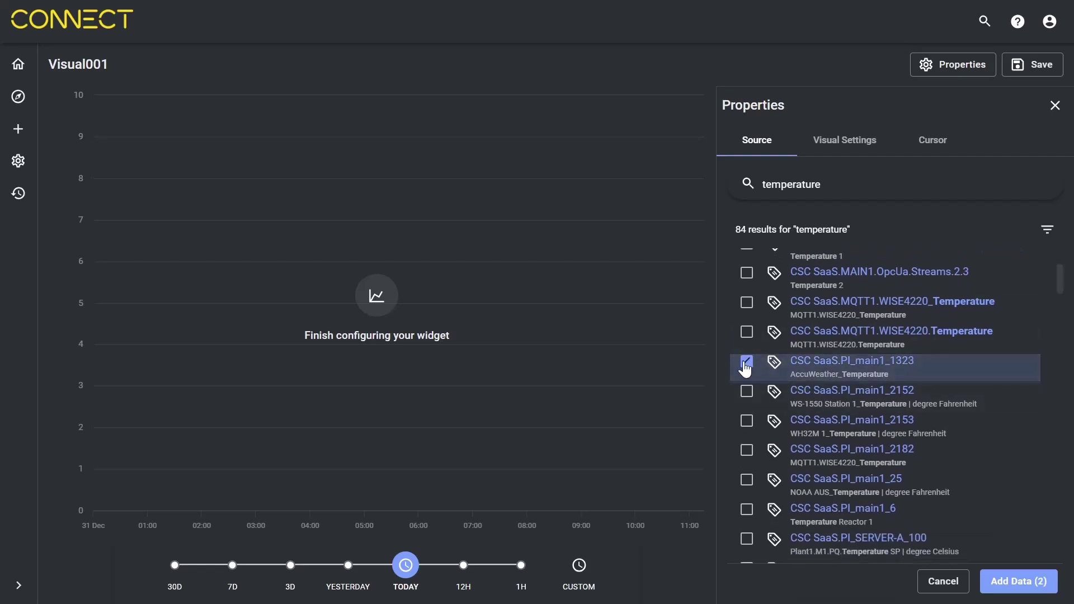
click(746, 393)
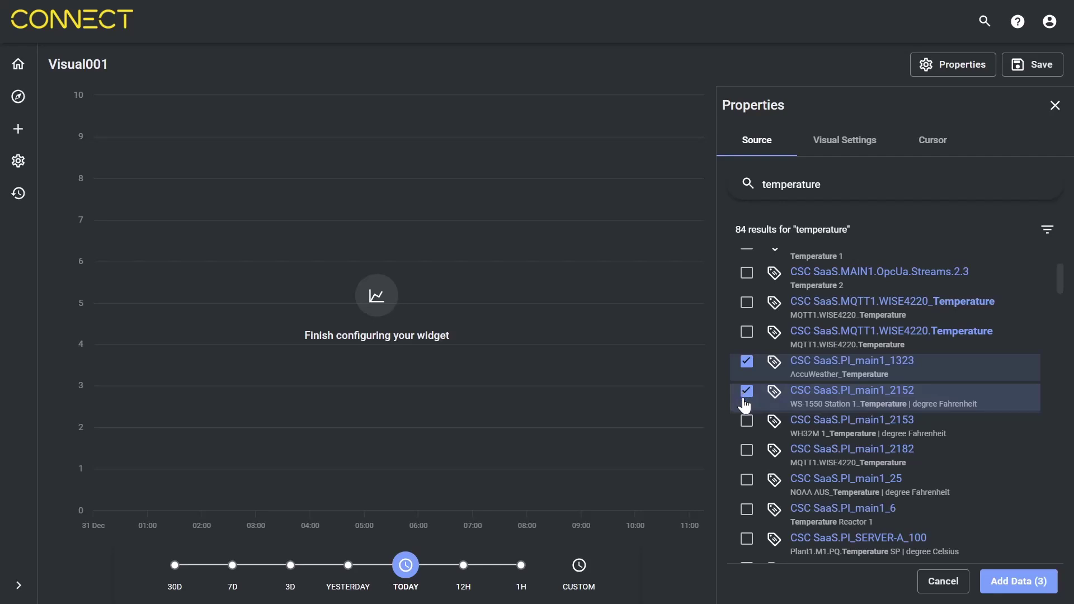
click(747, 481)
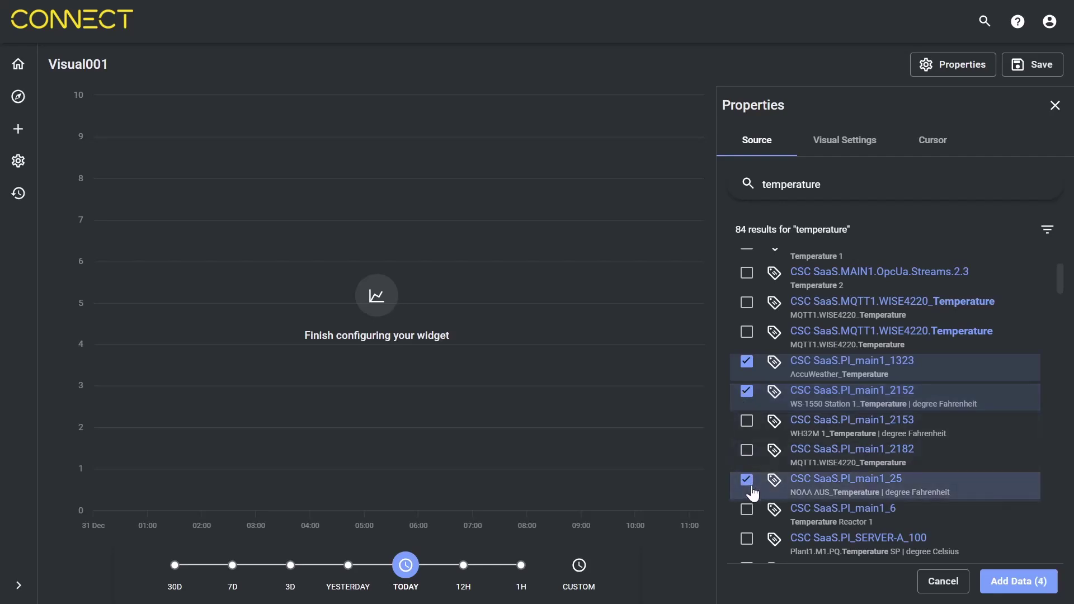
click(1019, 584)
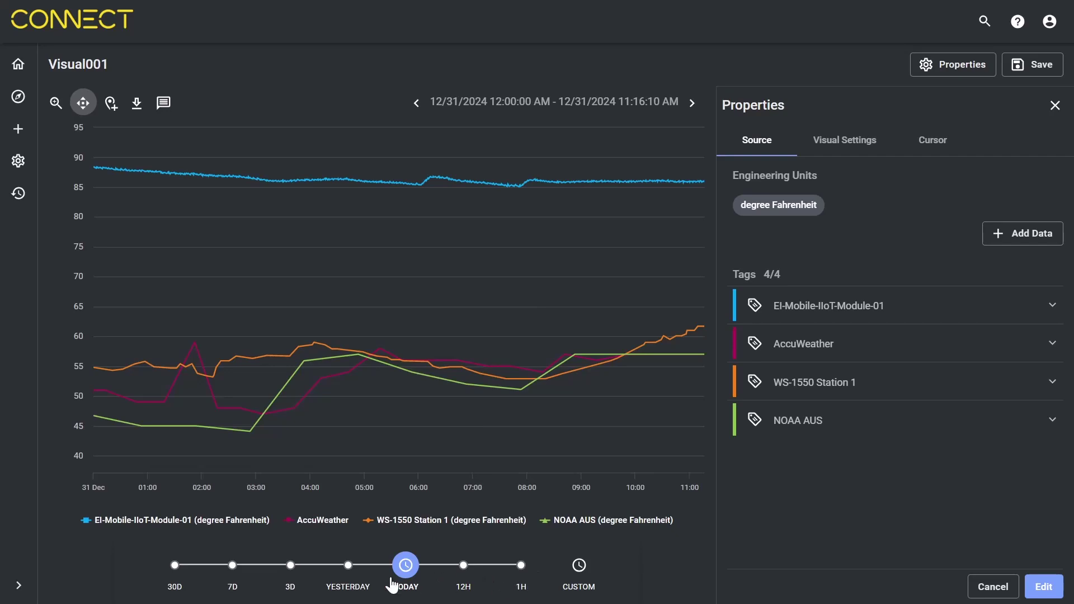
Step: Try the Multi and Stacked Y-axis layouts on the line chart and return it to Single
click(848, 140)
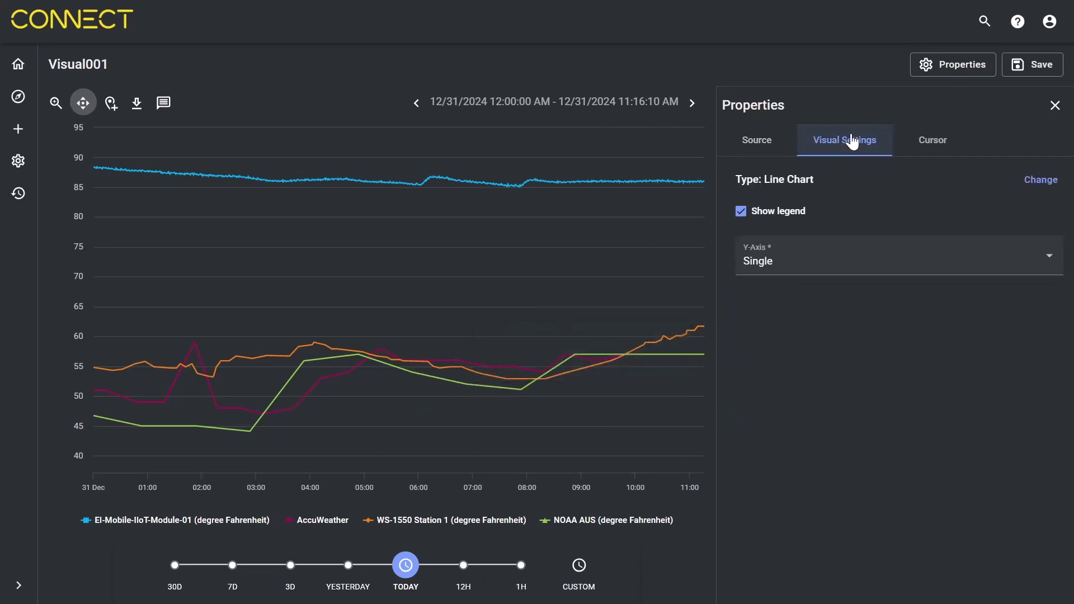
click(800, 263)
click(784, 294)
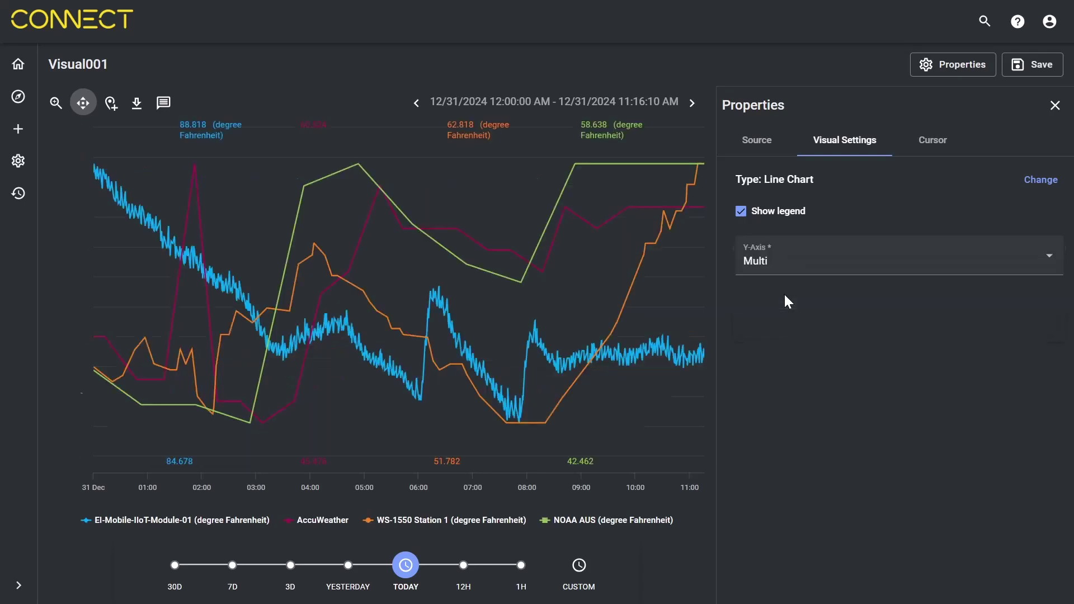
click(784, 264)
click(782, 294)
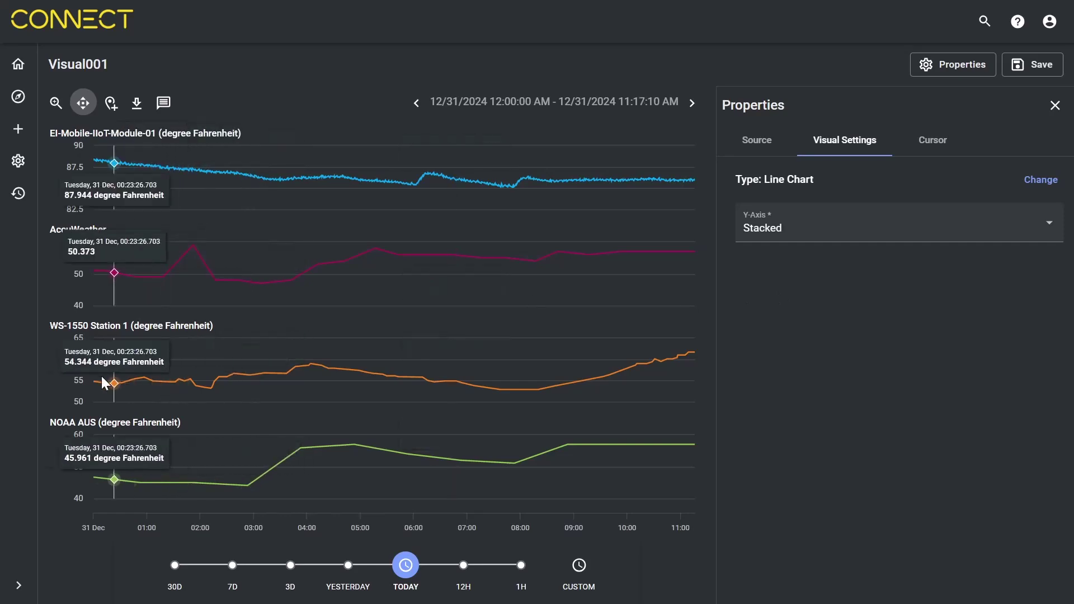
click(785, 240)
click(791, 165)
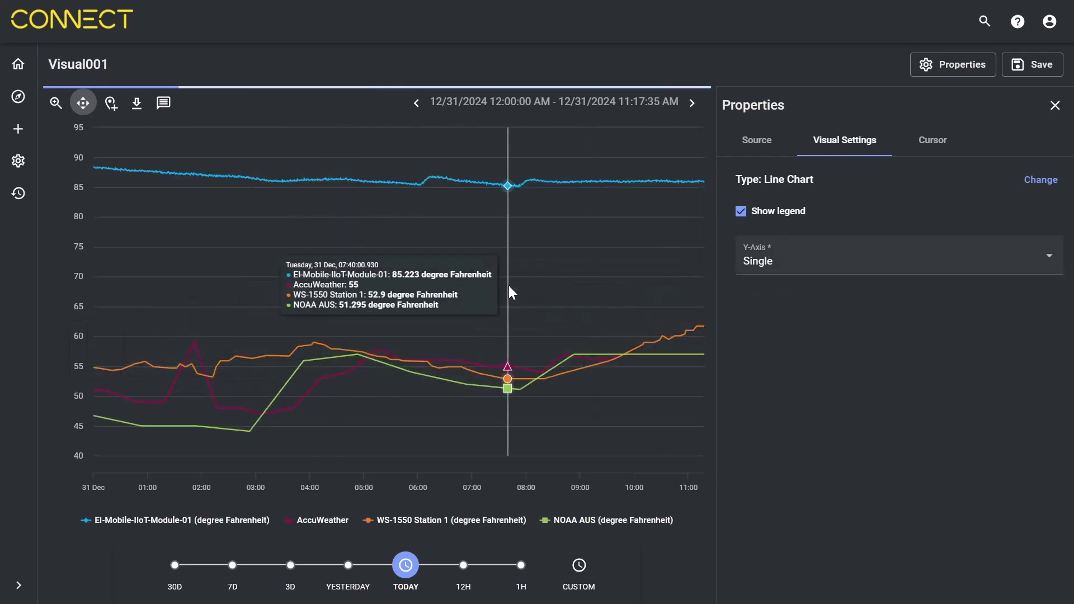
Step: Place two cursors on the chart at about 03:12 and 08:39 and view the statistics for EI-Mobile-IIoT-Module-01
click(950, 147)
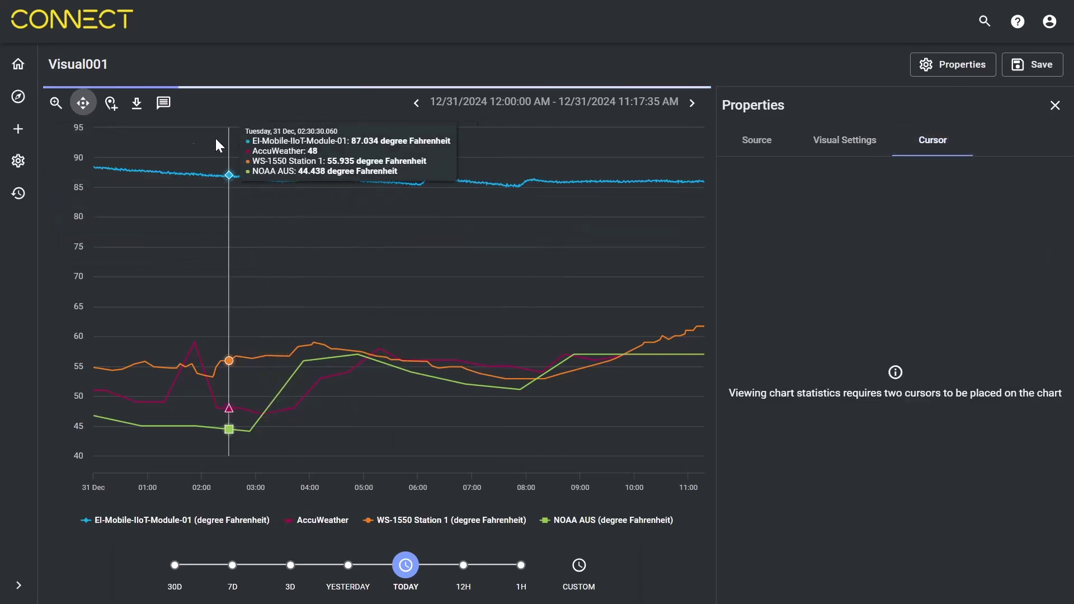
click(111, 104)
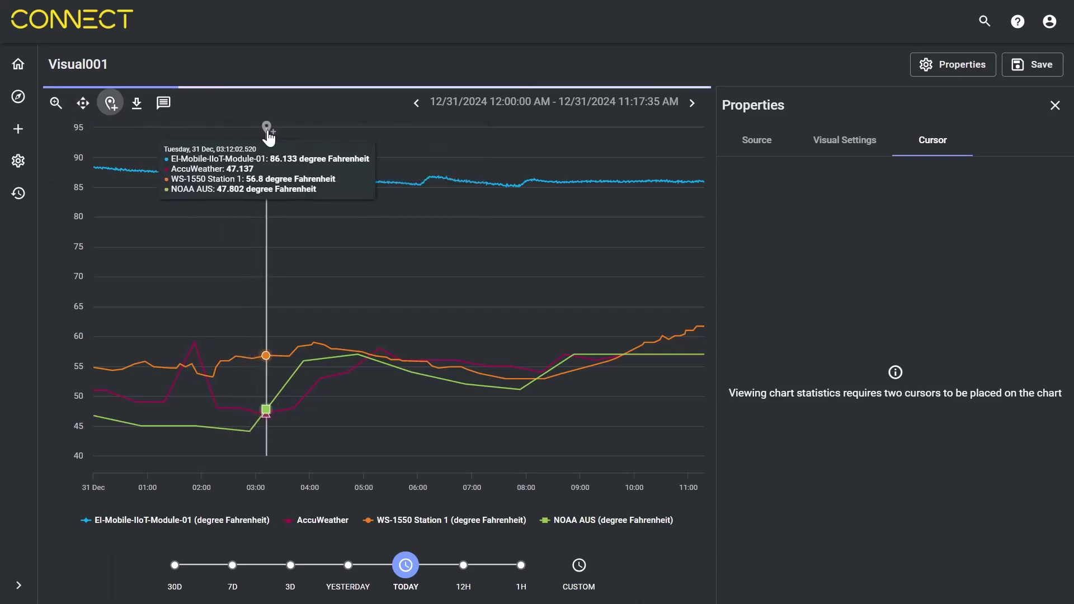
click(267, 130)
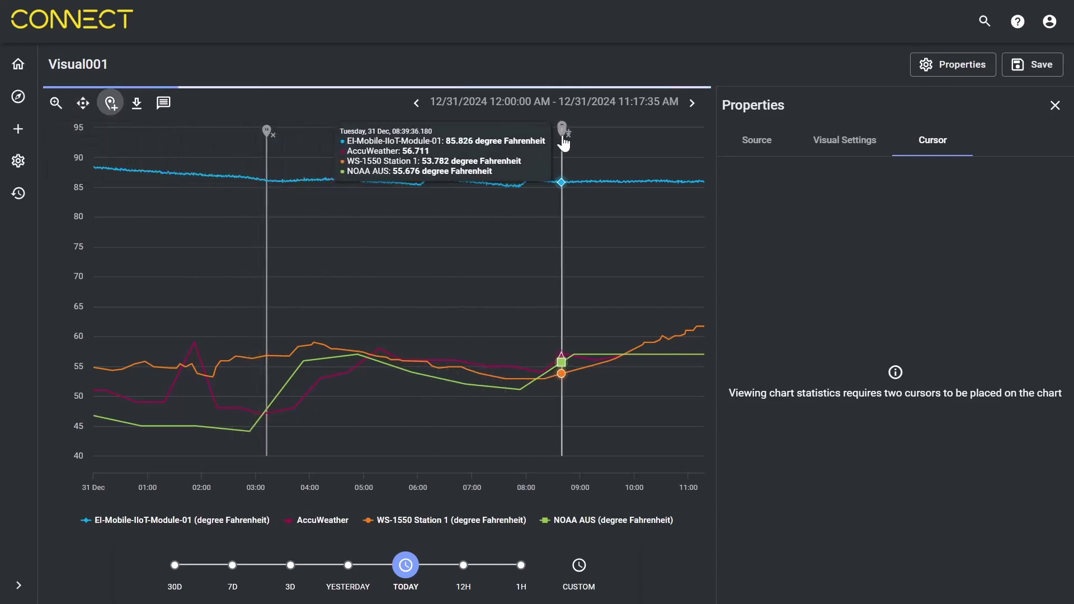
click(564, 144)
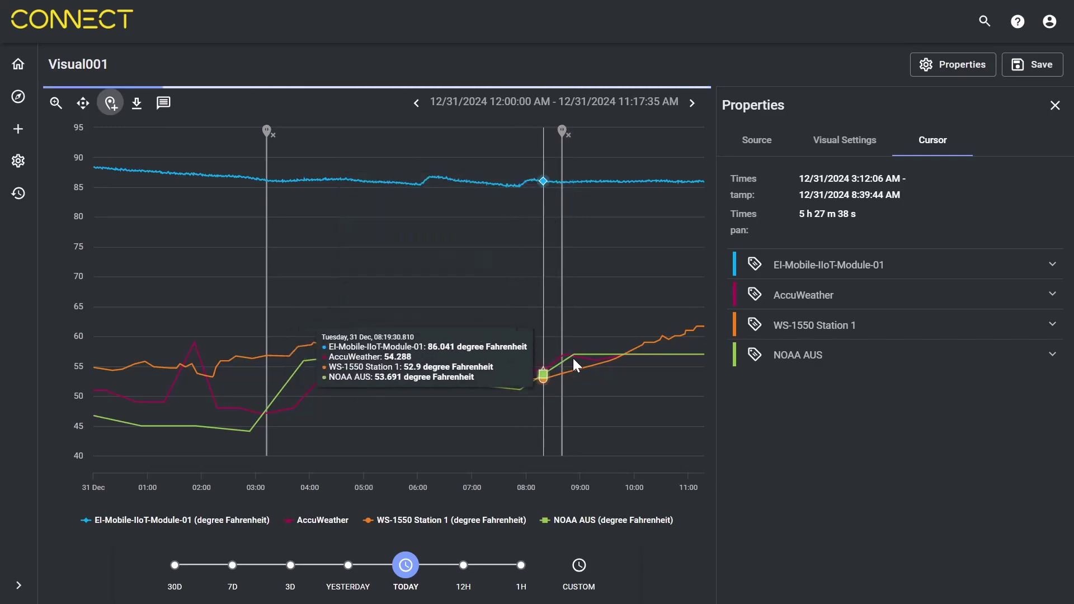
click(835, 268)
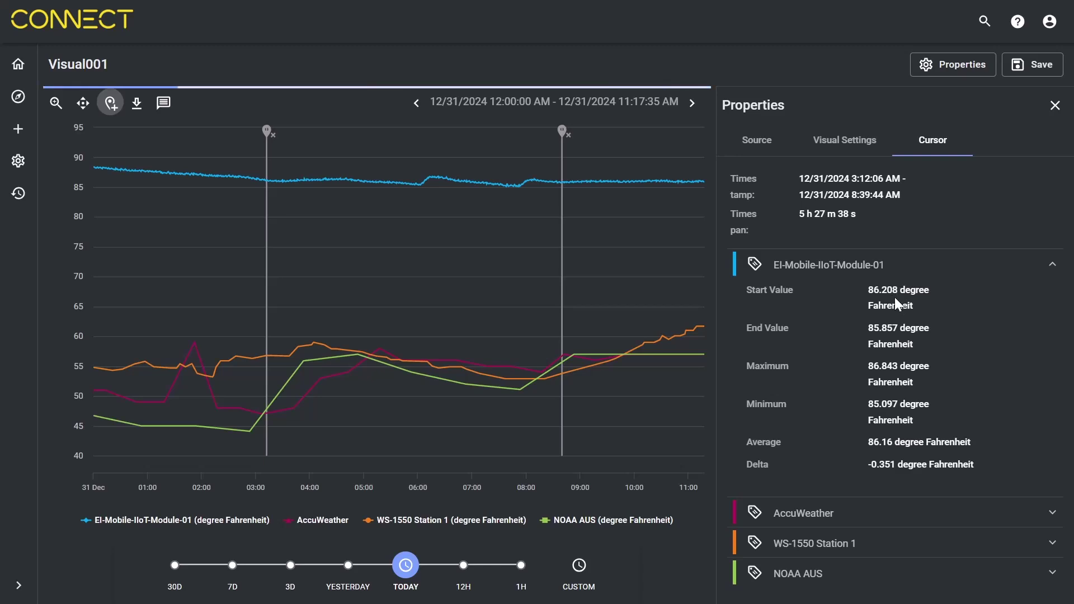
mouse_move(424, 225)
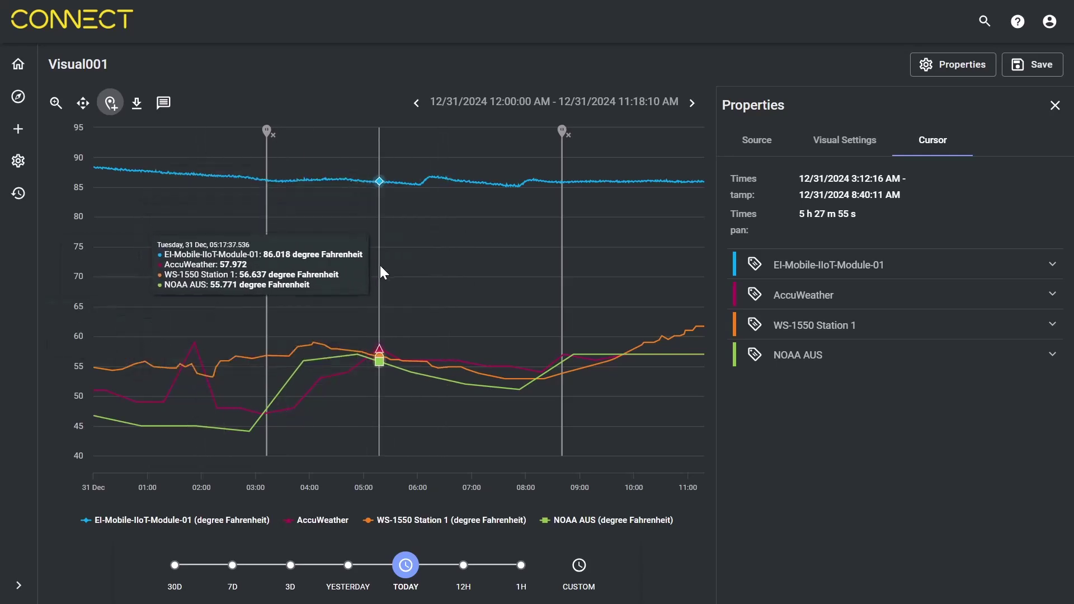
Step: Change the visual type from line chart to Column Chart
click(844, 147)
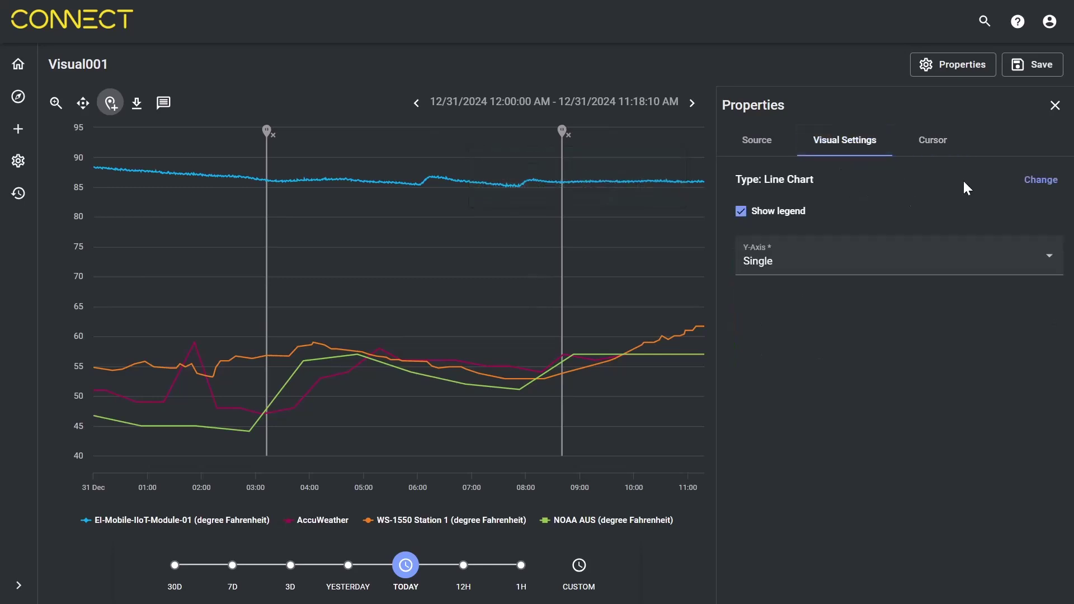
click(1041, 179)
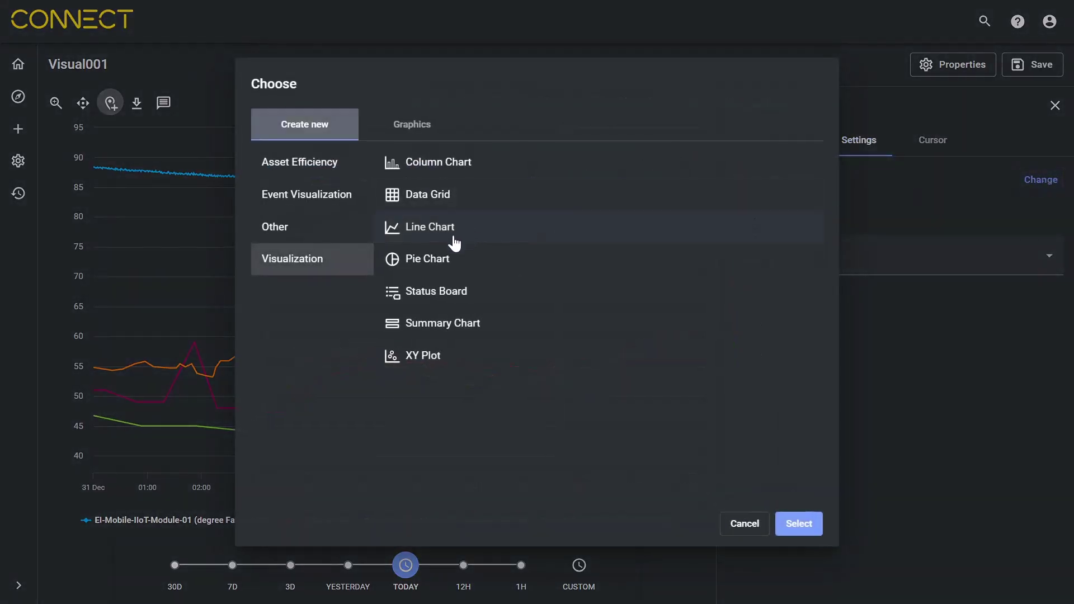
click(452, 163)
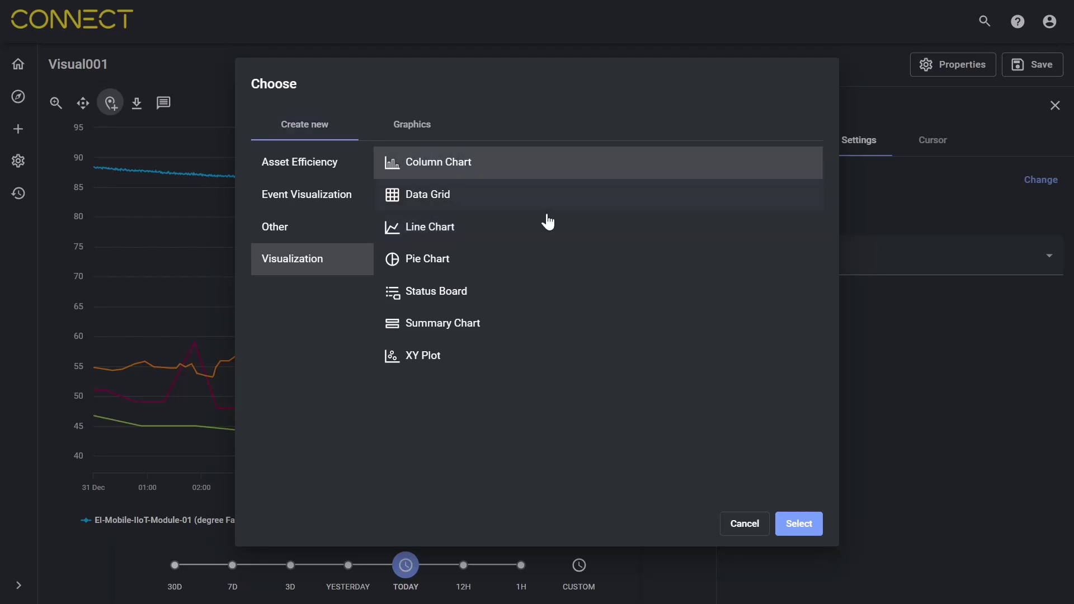
click(799, 523)
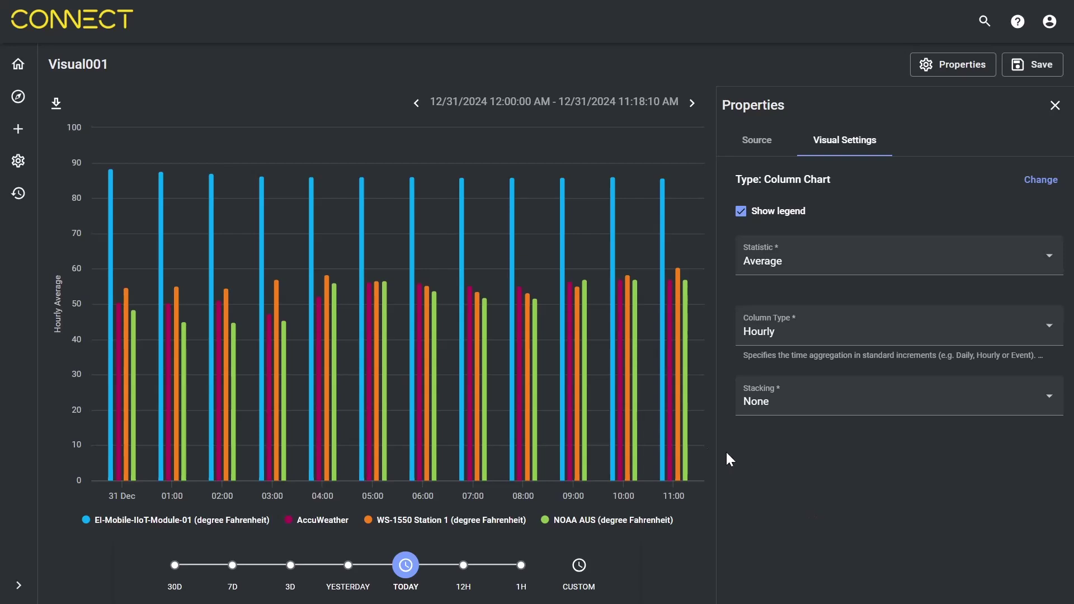
Step: Examine the available Statistic, Column Type and Stacking options of the column chart without changing them
click(784, 265)
click(784, 391)
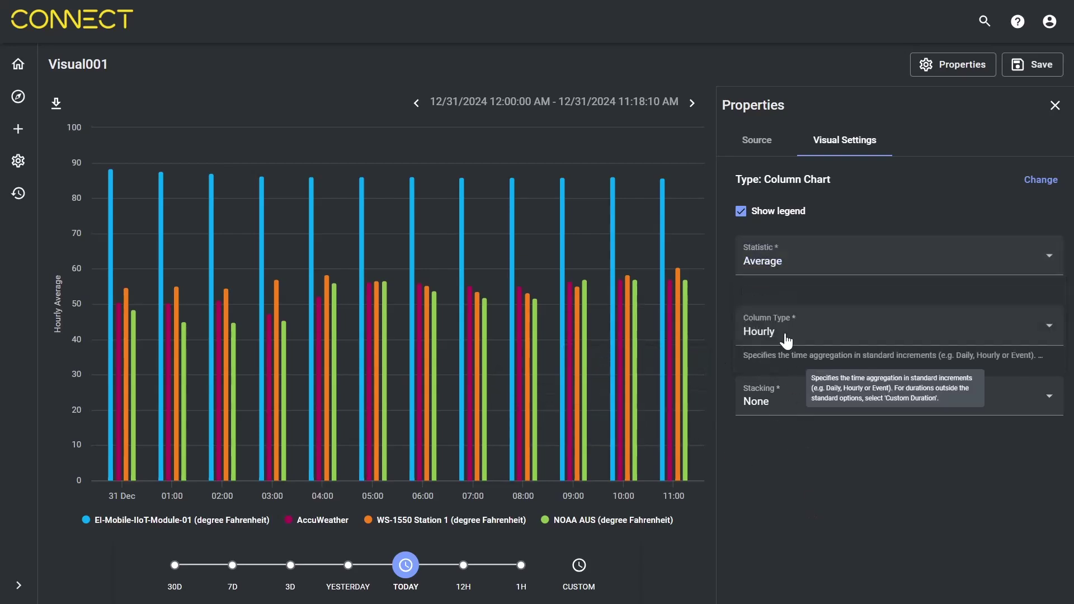
click(786, 336)
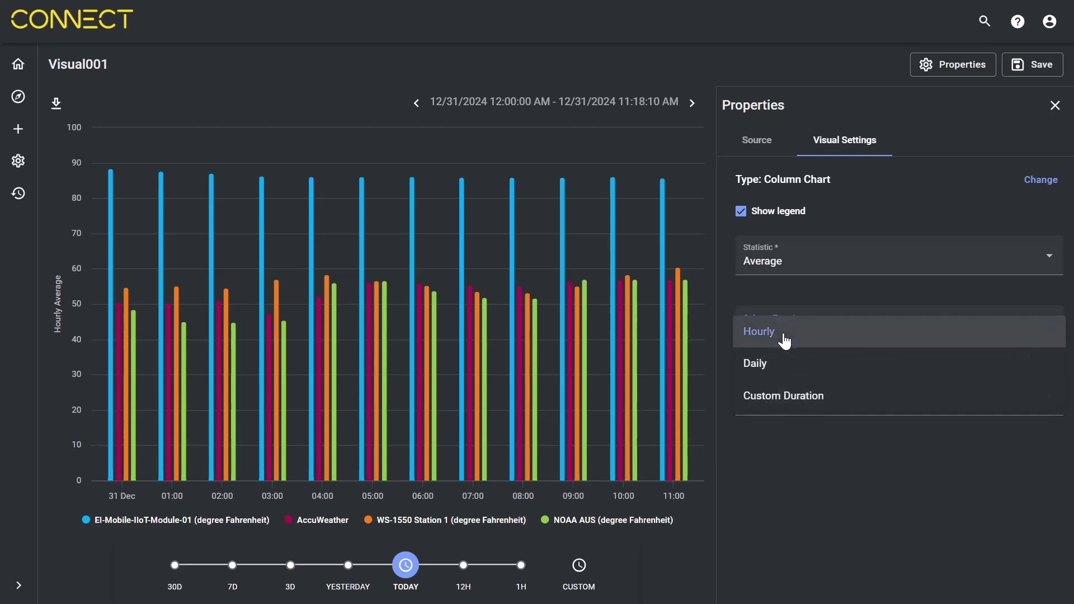
click(818, 491)
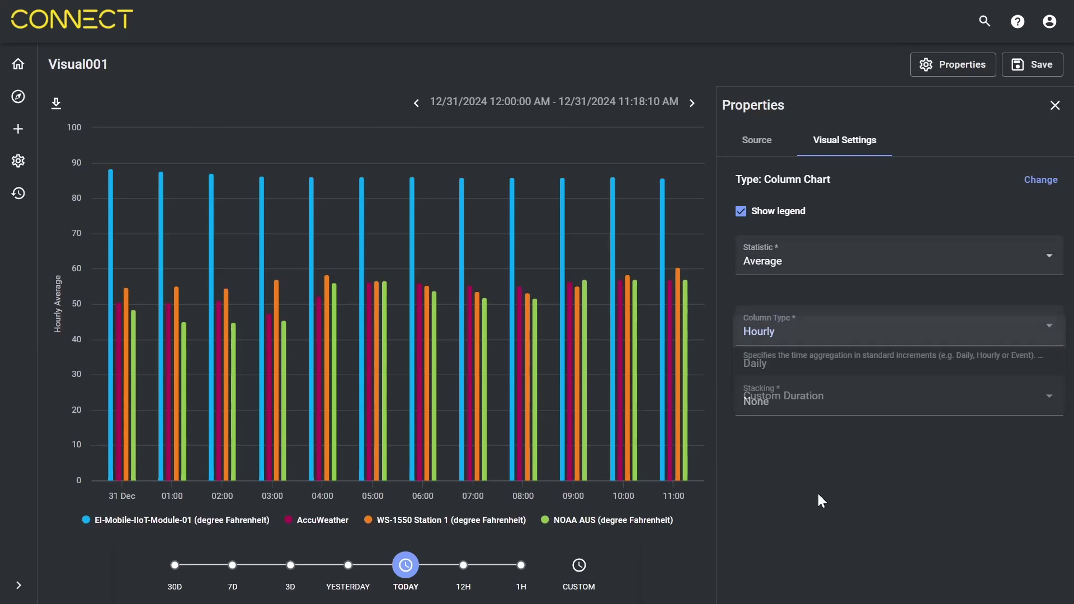
click(795, 414)
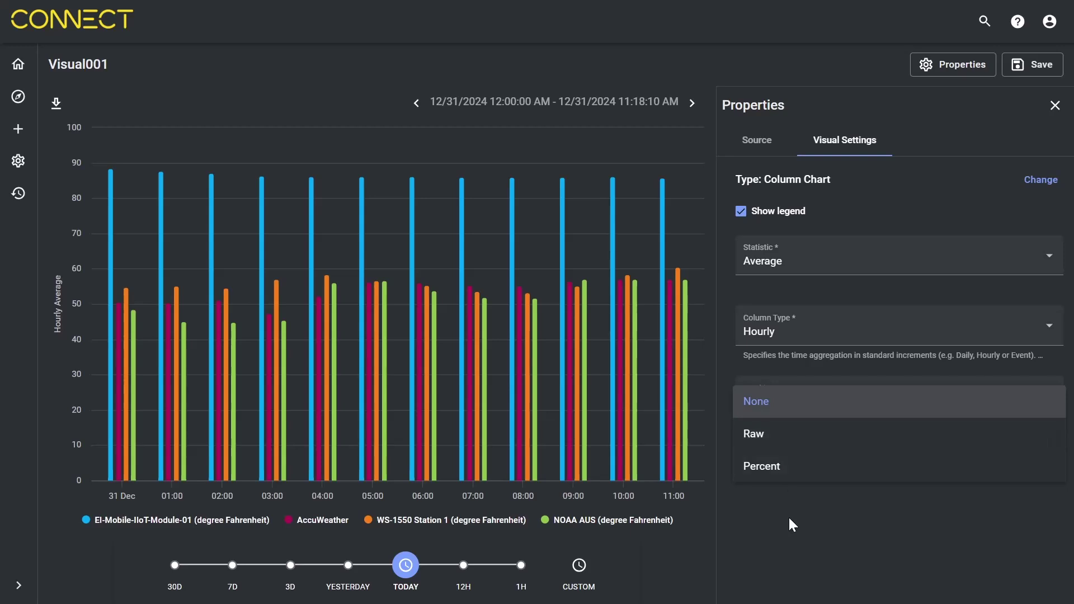
click(788, 540)
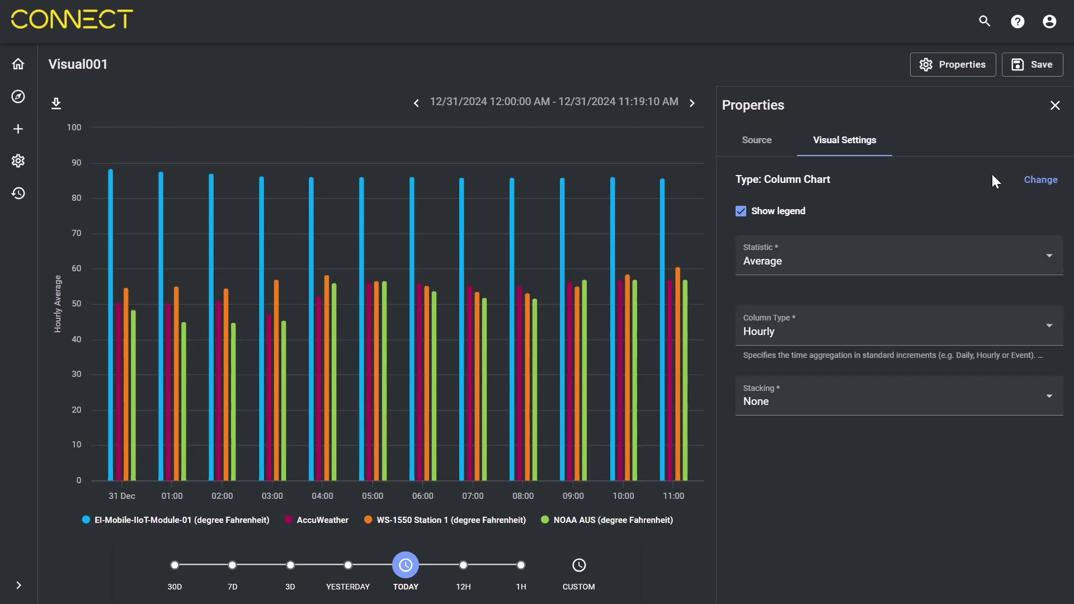
Step: Change the visual type to Data Grid and review its Statistic options
click(1044, 180)
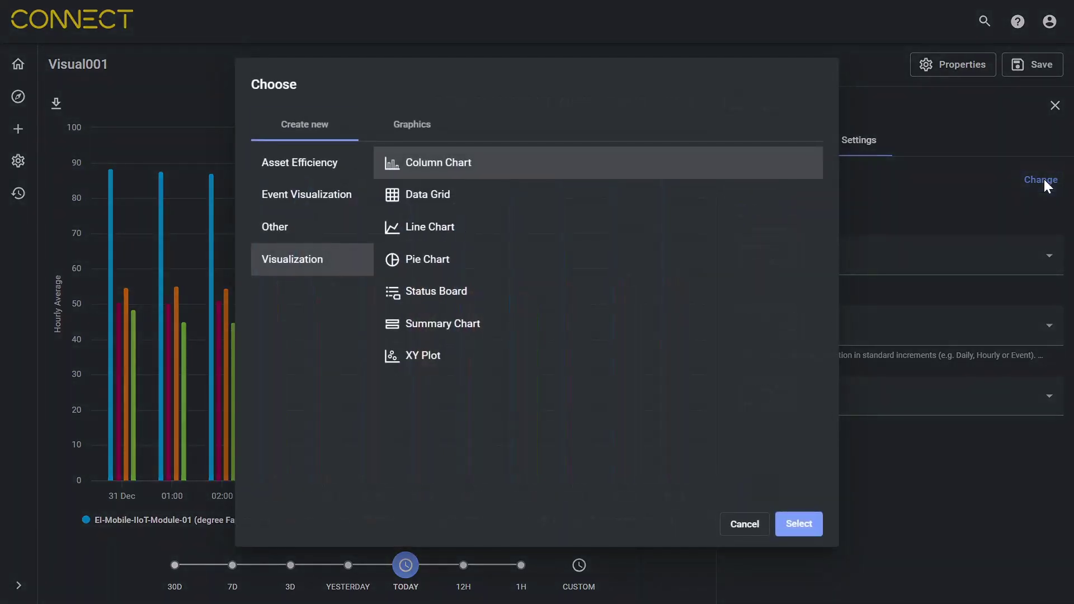
click(442, 203)
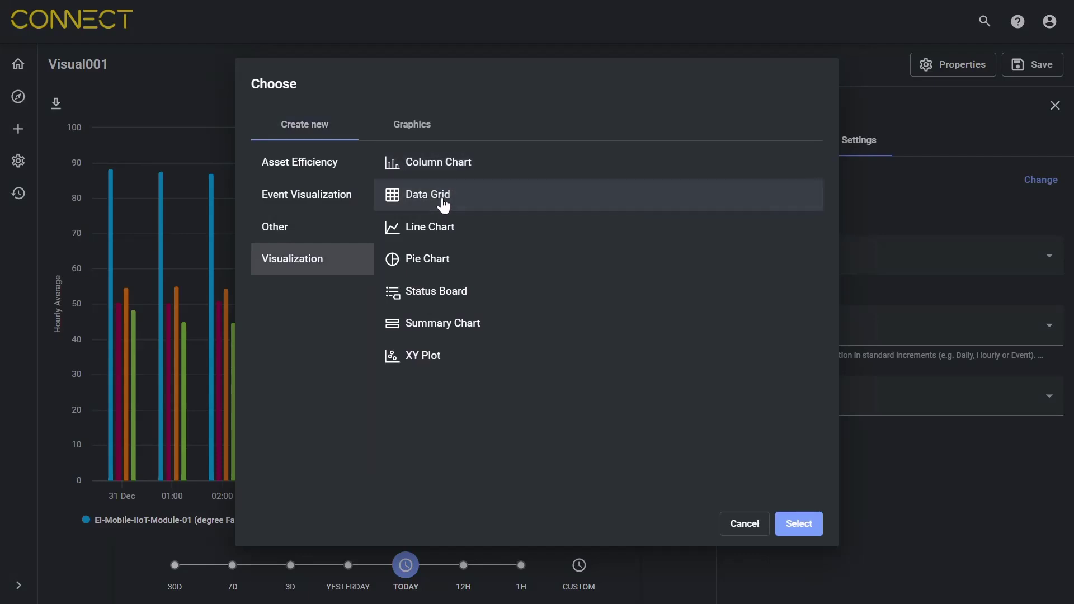
click(801, 526)
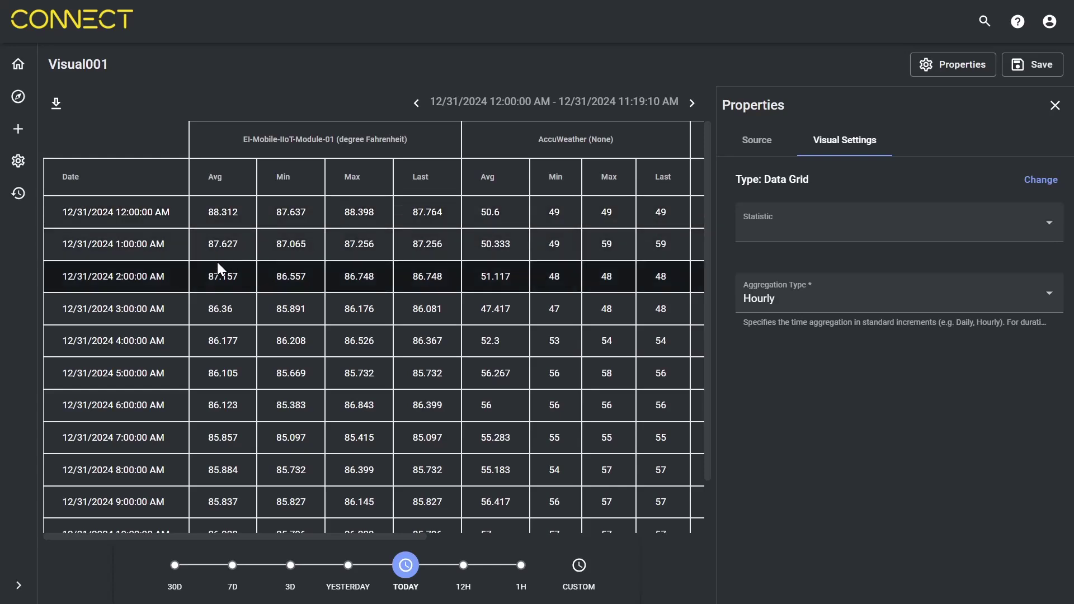
click(775, 239)
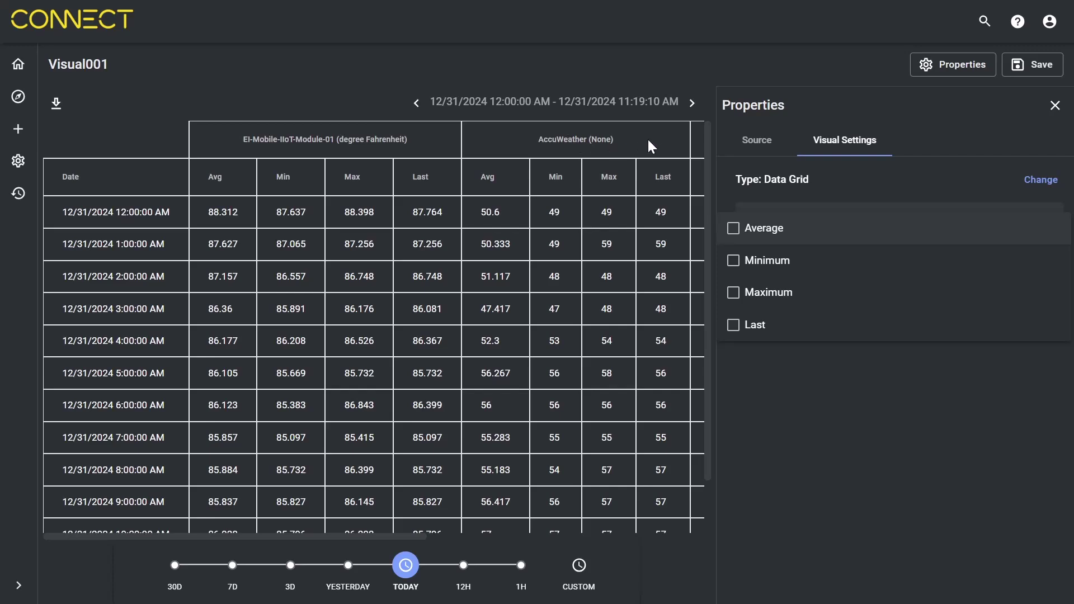
click(708, 251)
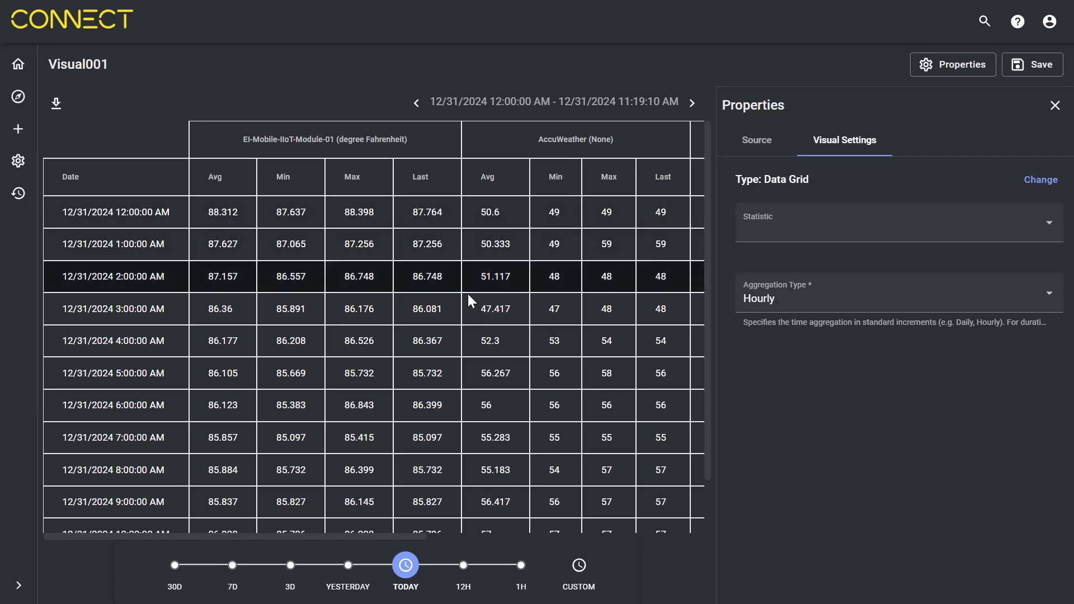
Step: Change the visual type from Data Grid to Pie Chart
click(1022, 190)
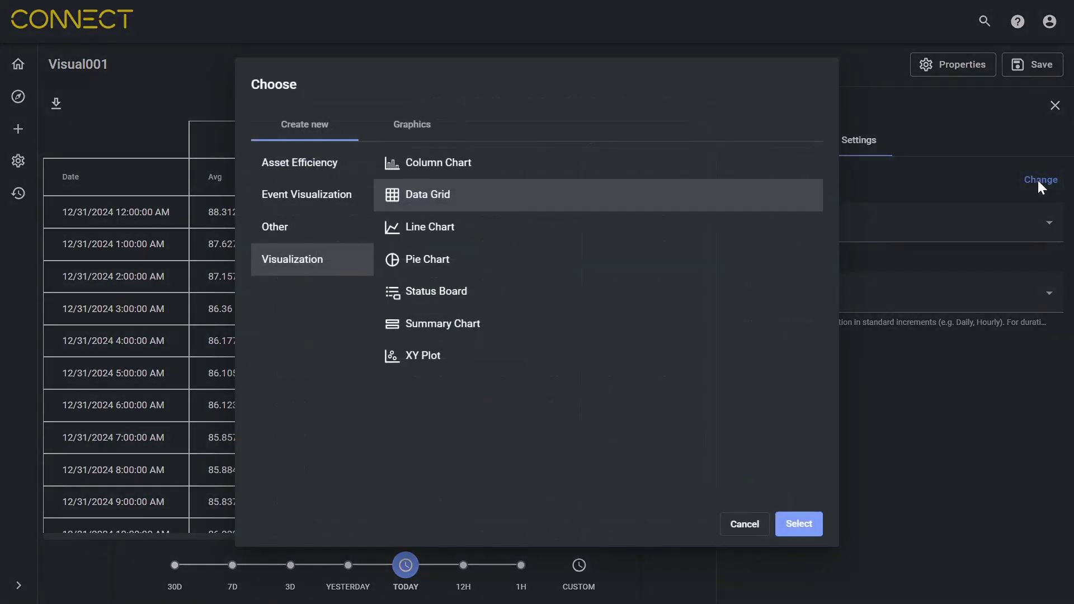
click(429, 263)
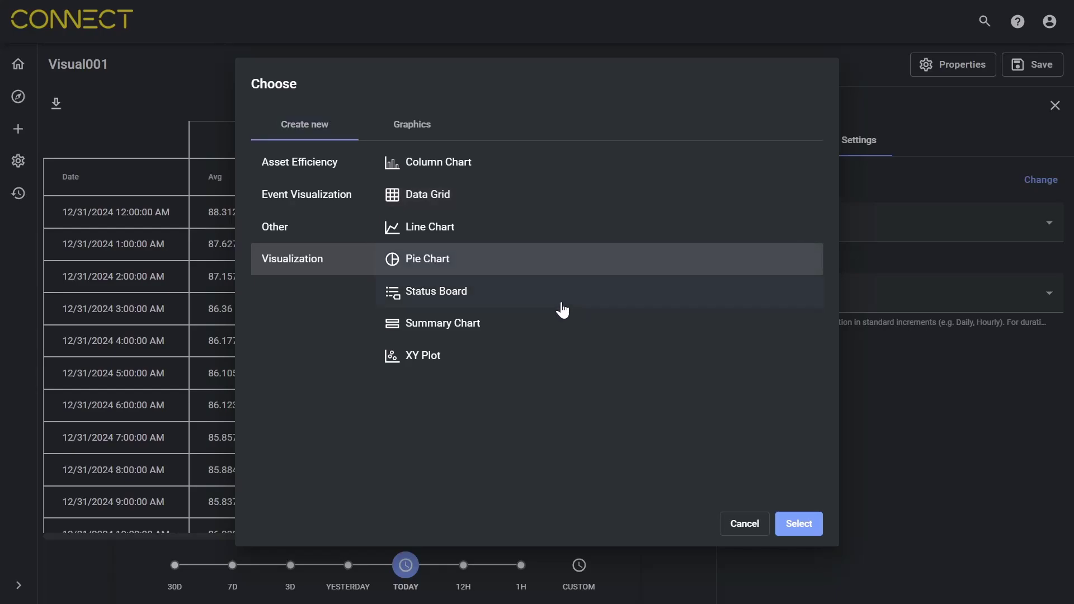
click(803, 523)
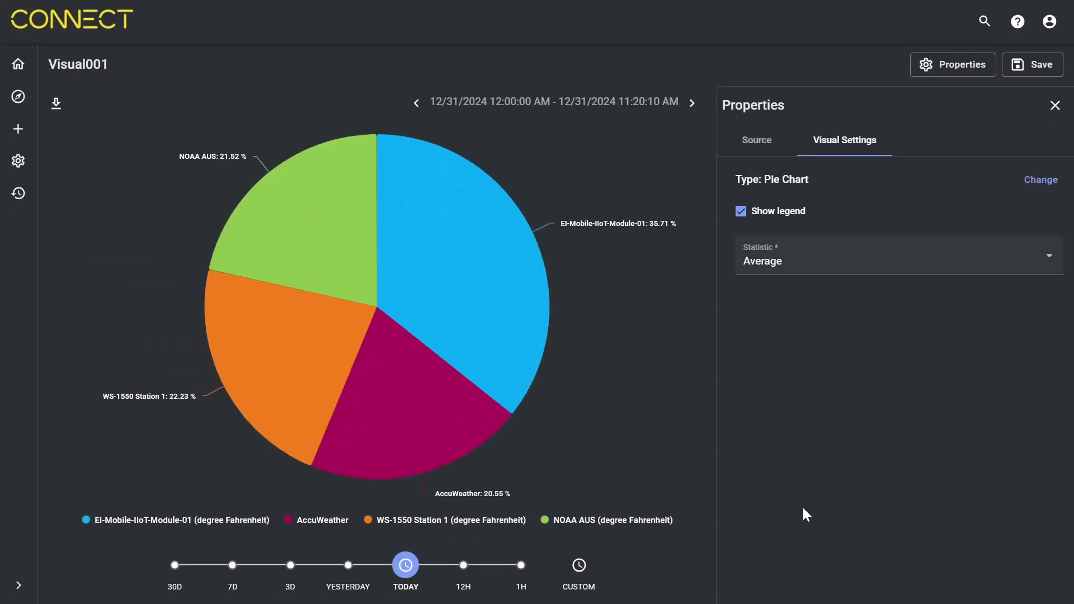
Step: Inspect the NOAA AUS slice and review the pie chart's Statistic options, keeping Average
mouse_move(347, 227)
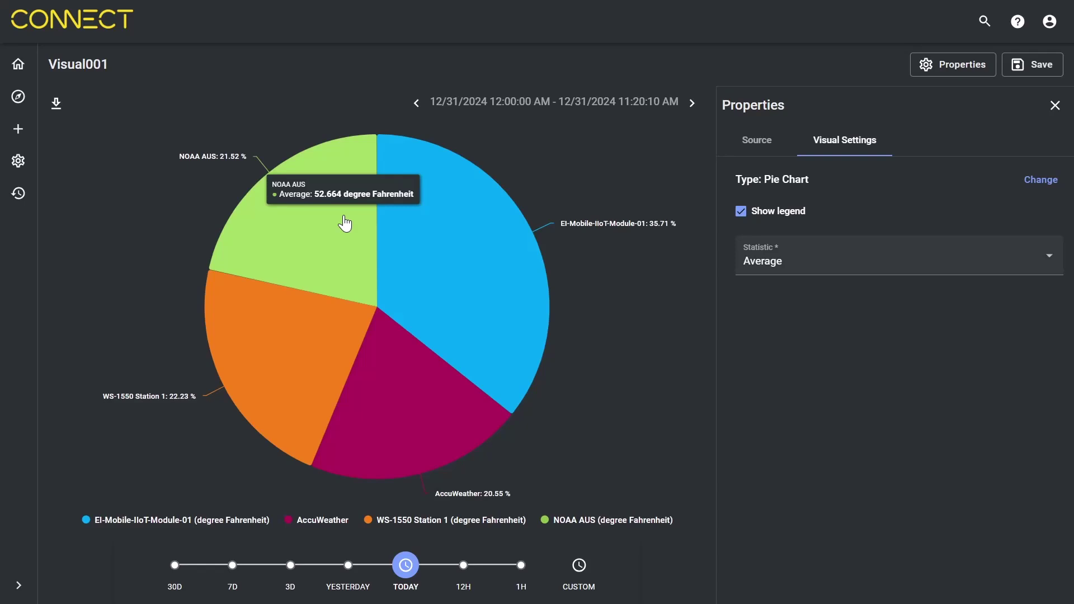
click(800, 257)
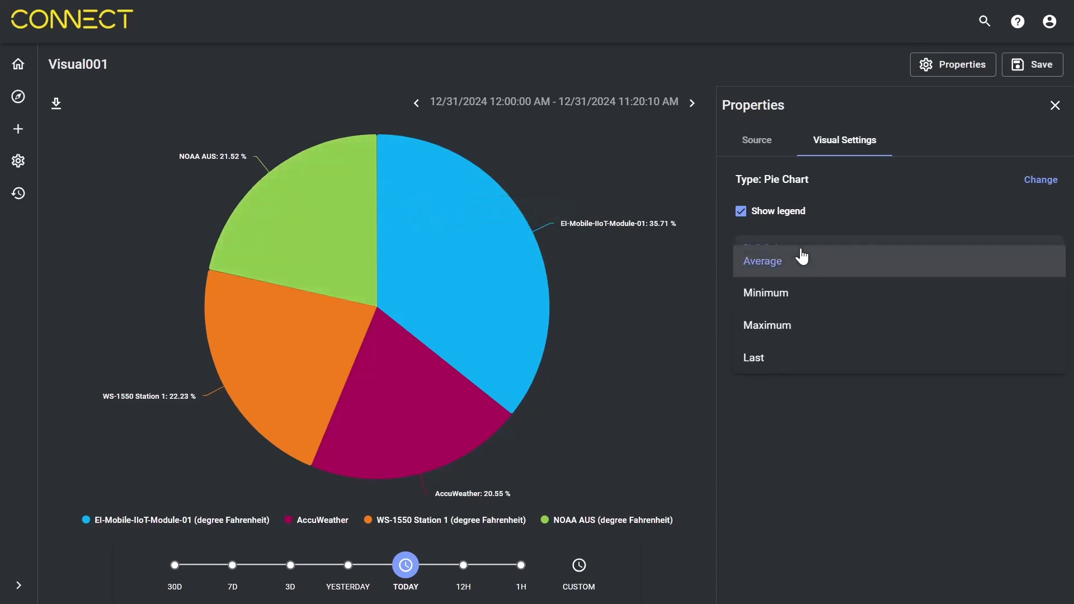
click(802, 259)
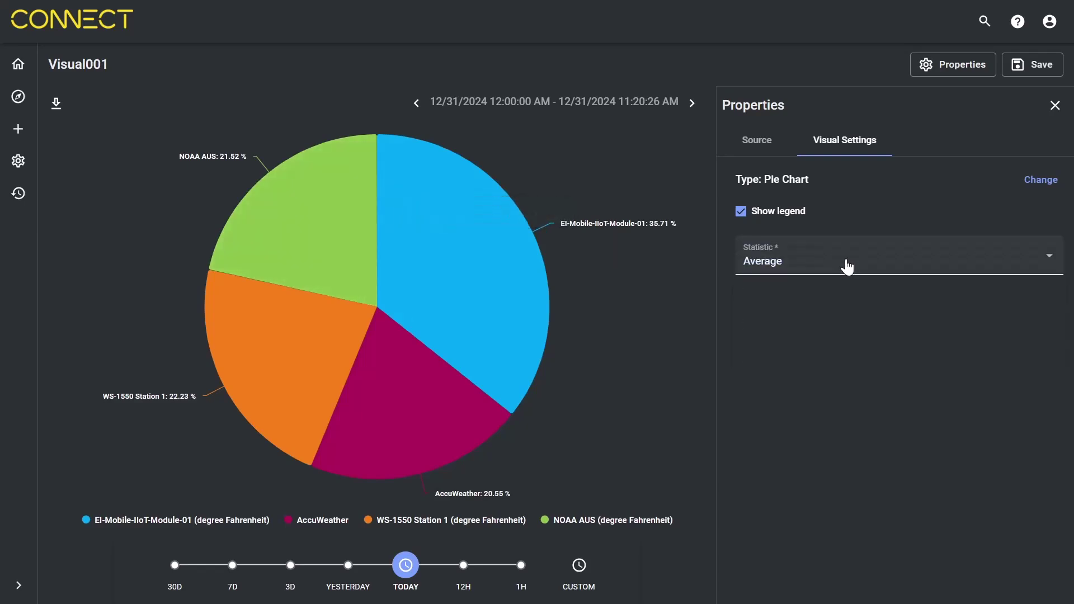
click(847, 267)
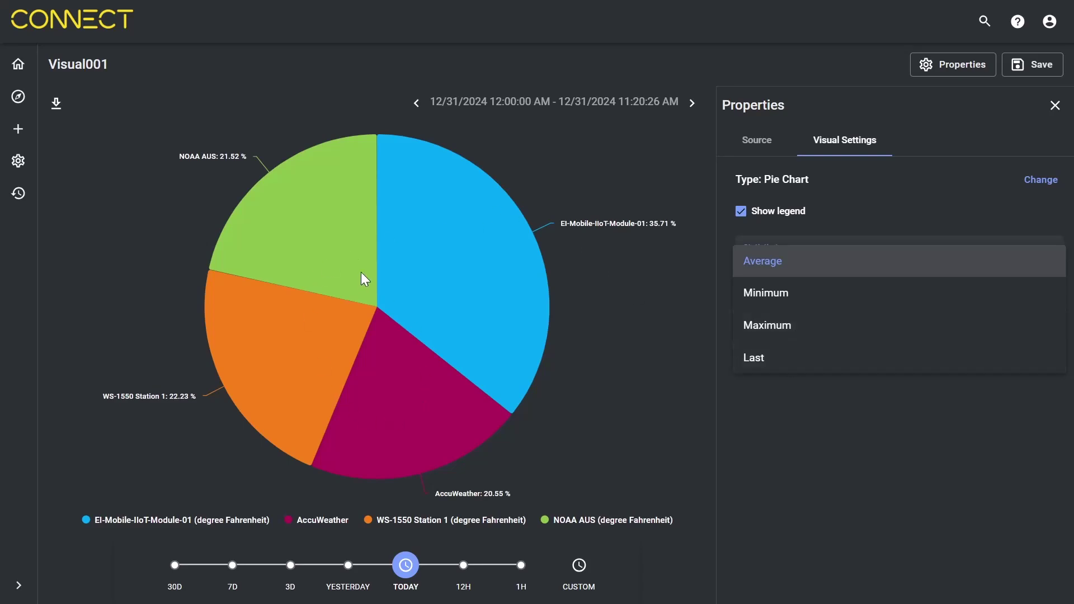
click(799, 415)
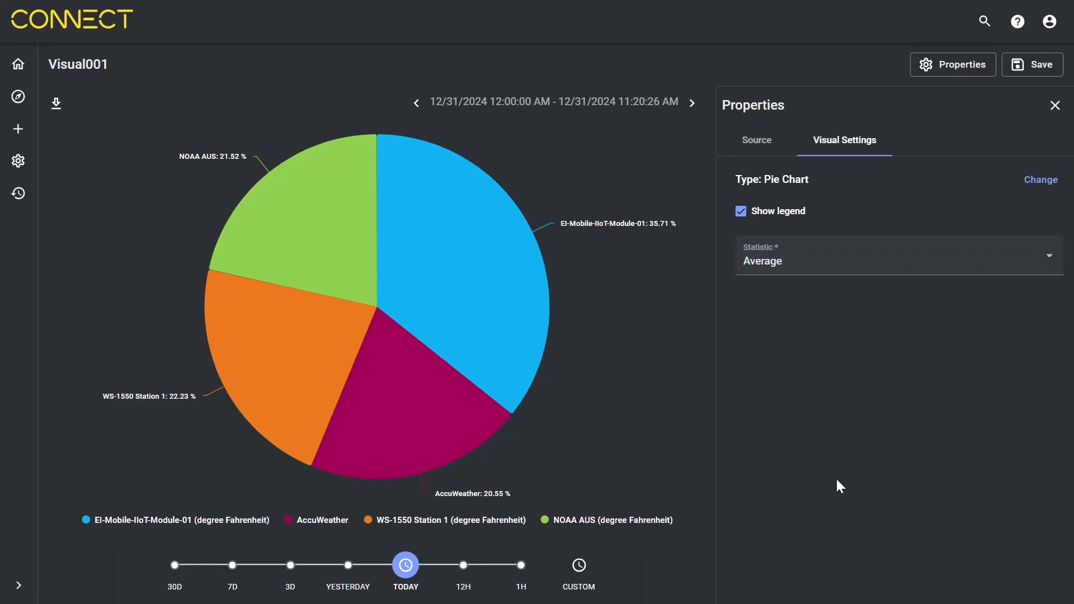
Step: Change the visual type from Pie Chart to Status Board
click(1040, 179)
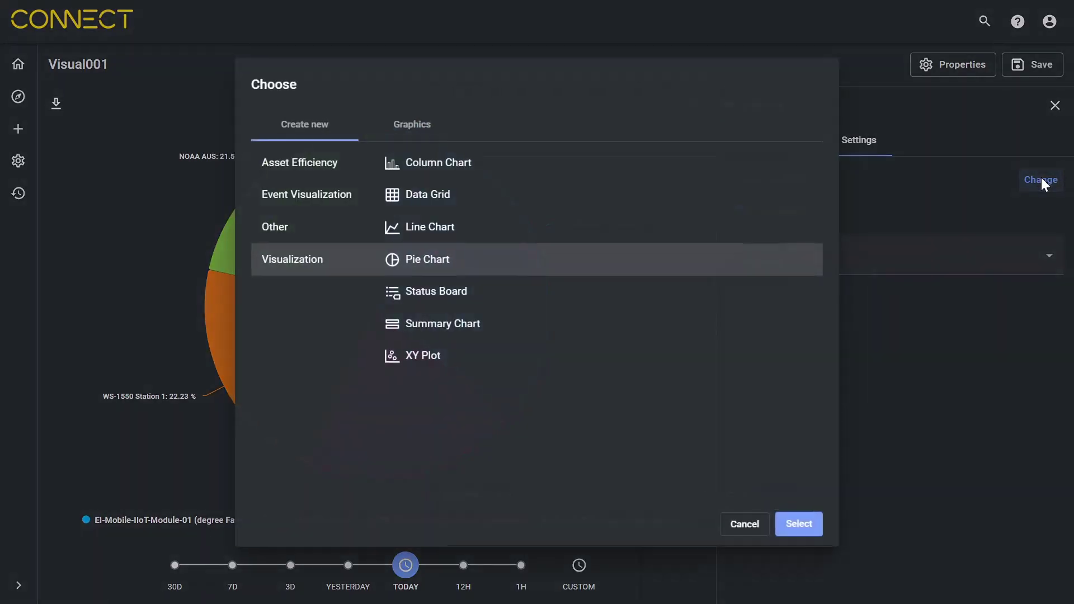
click(468, 301)
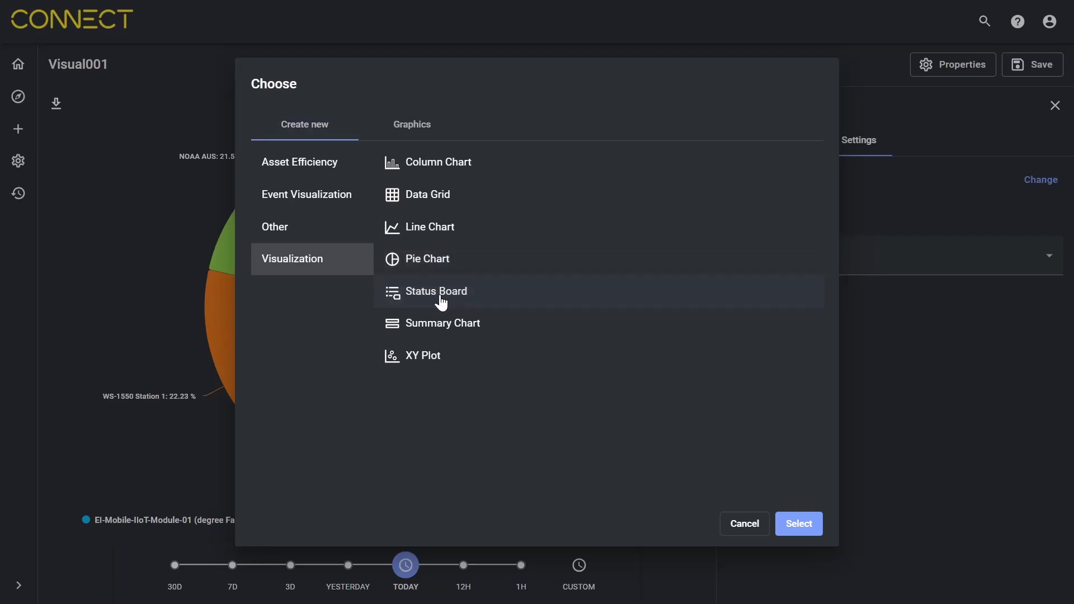
click(812, 526)
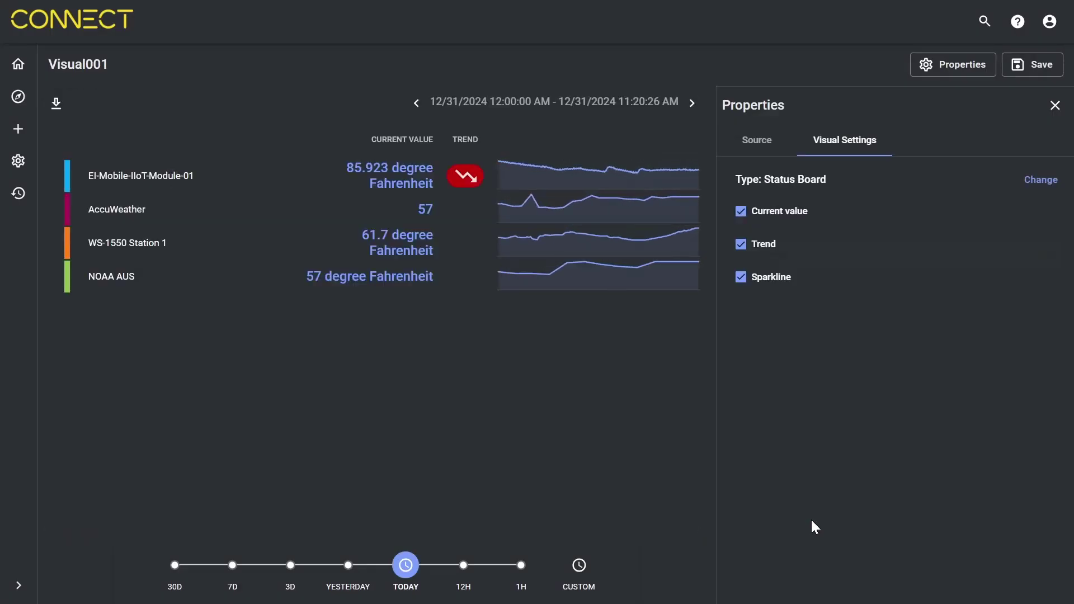
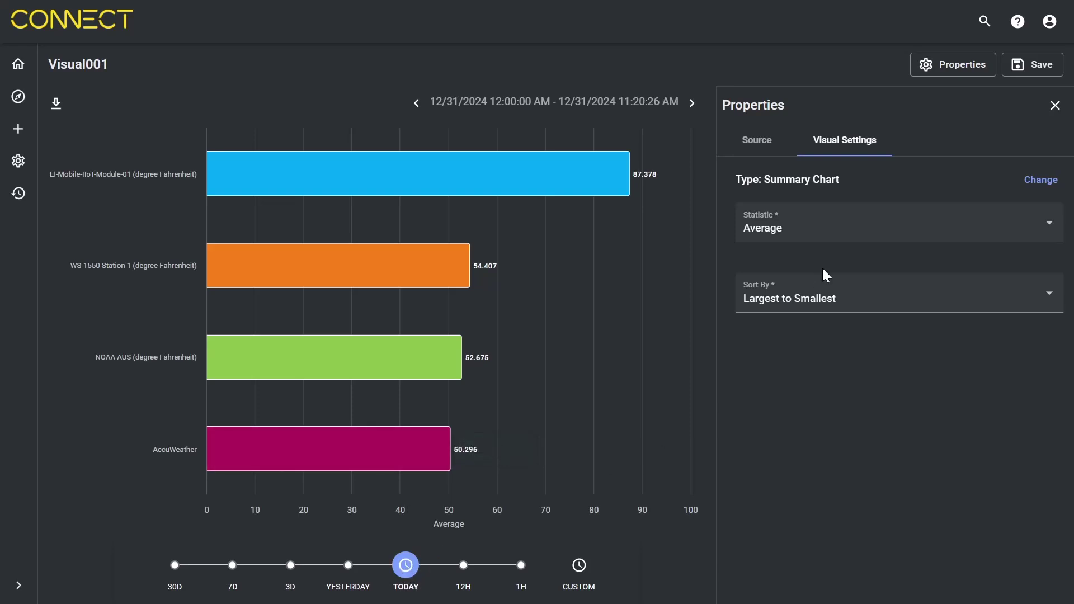
Step: Review the summary chart's Statistic options, keeping Average, and inspect the values of the individual tag bars
click(816, 244)
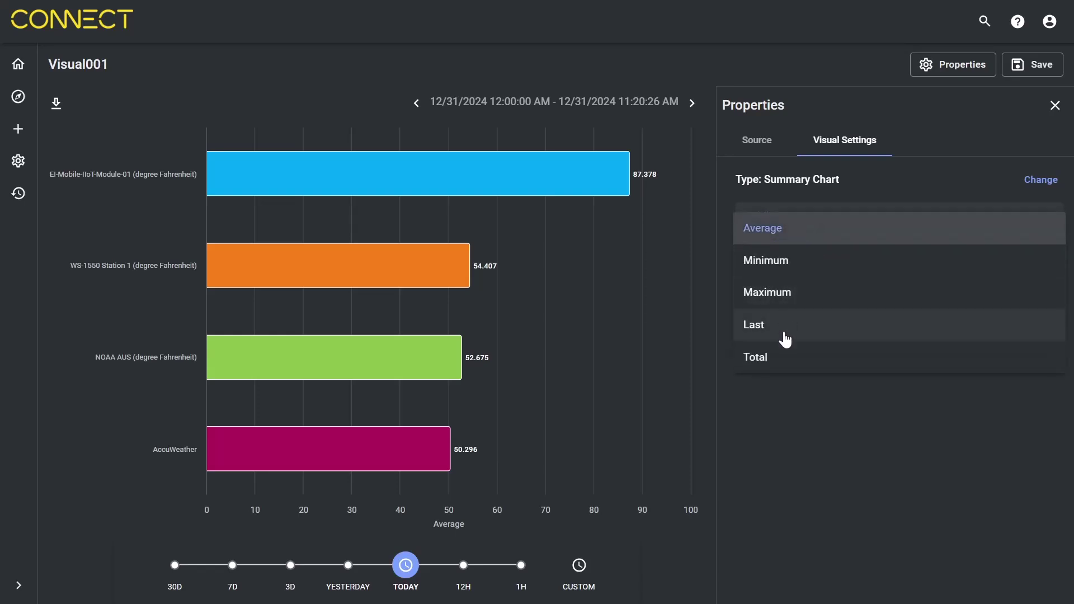
click(799, 400)
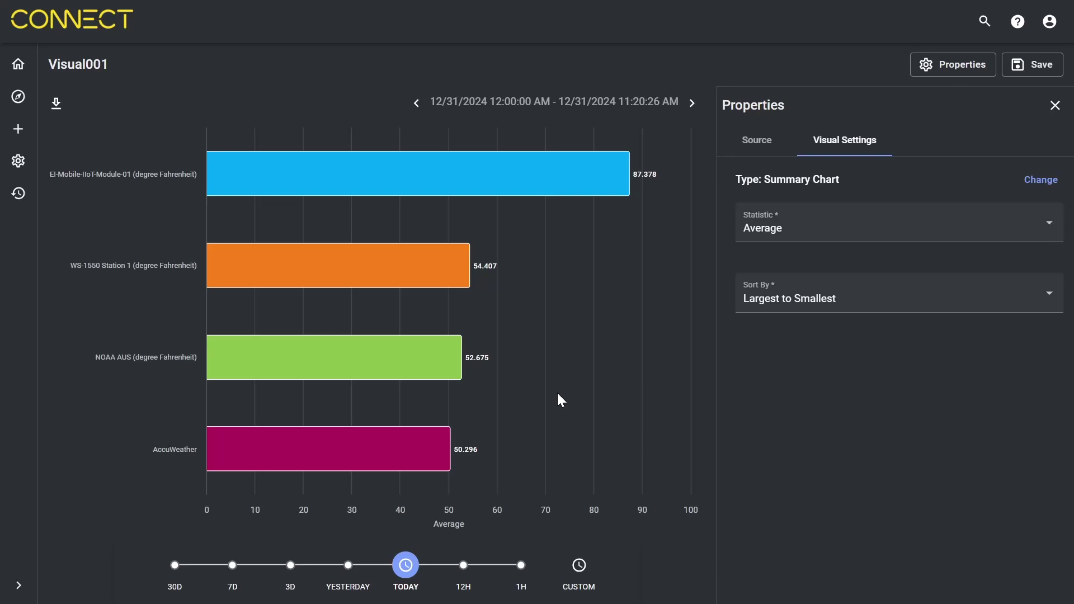
click(798, 219)
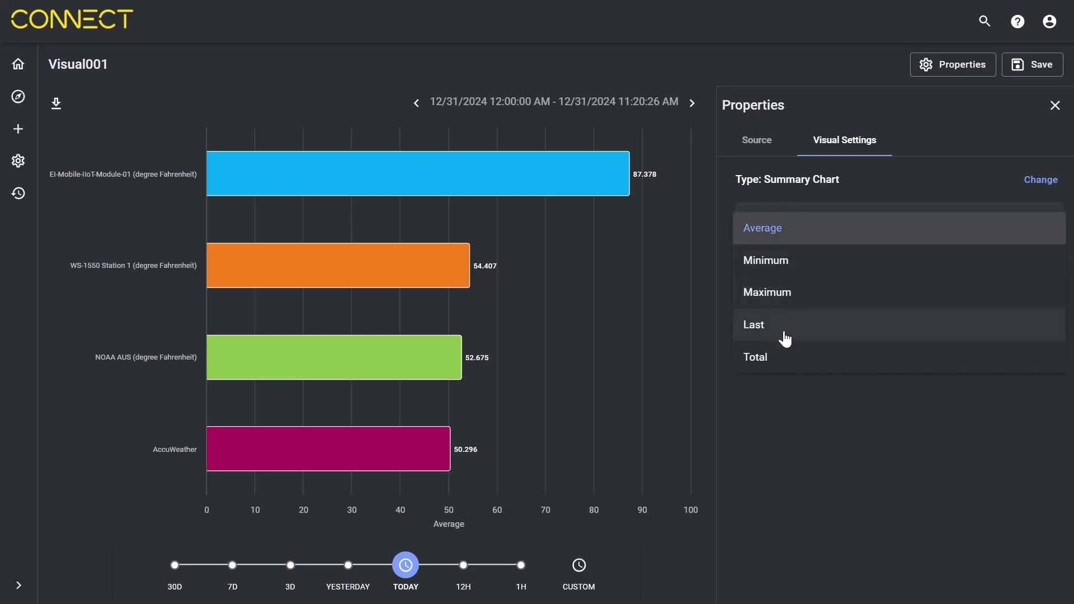
click(856, 184)
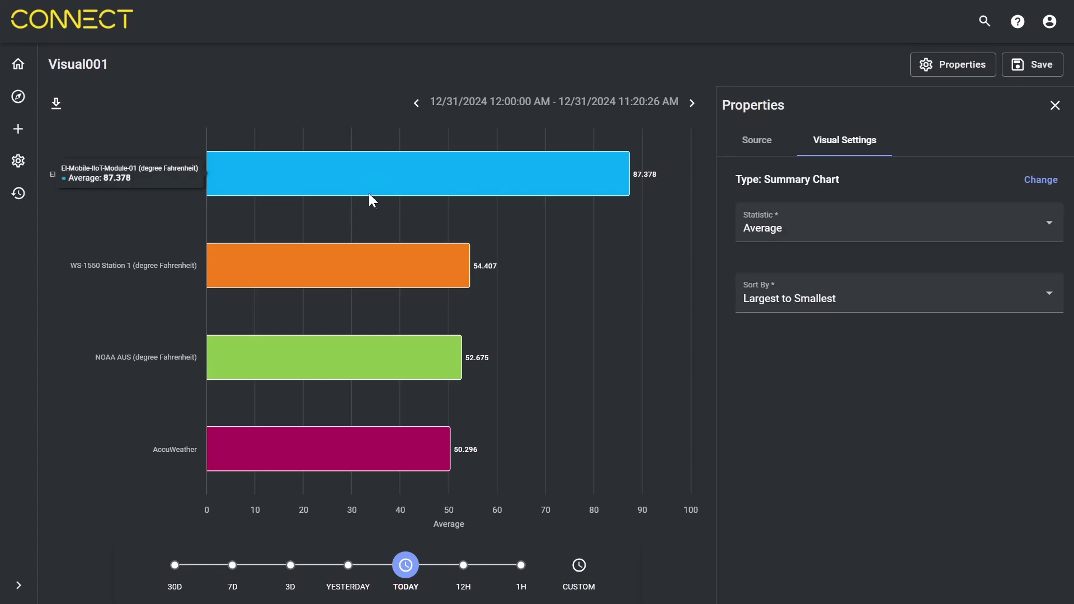
mouse_move(376, 373)
mouse_move(381, 444)
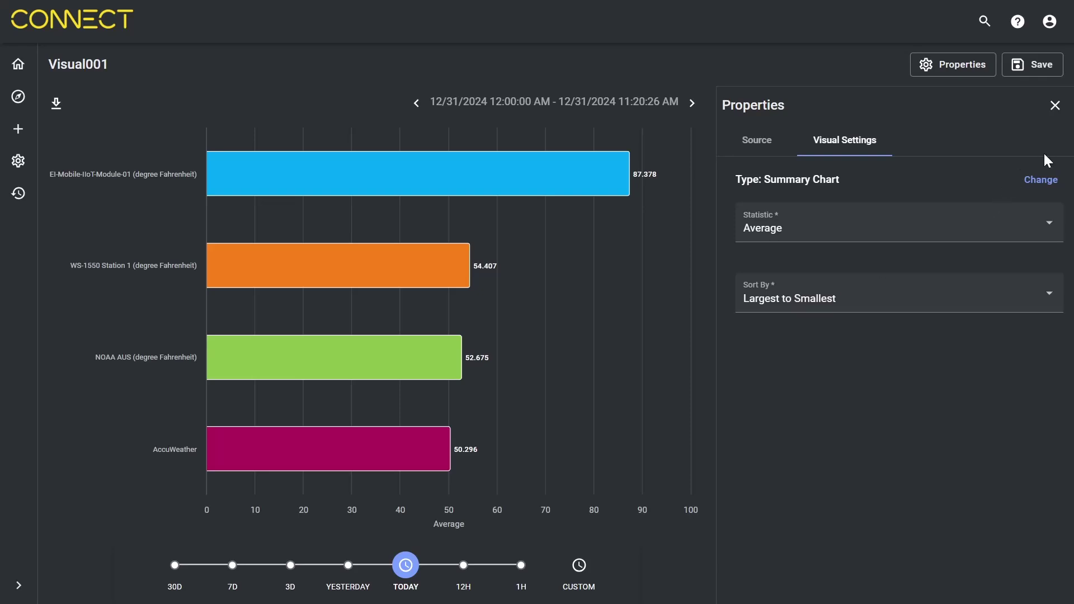
Step: Change the visual type from Summary Chart to XY Plot
click(1043, 185)
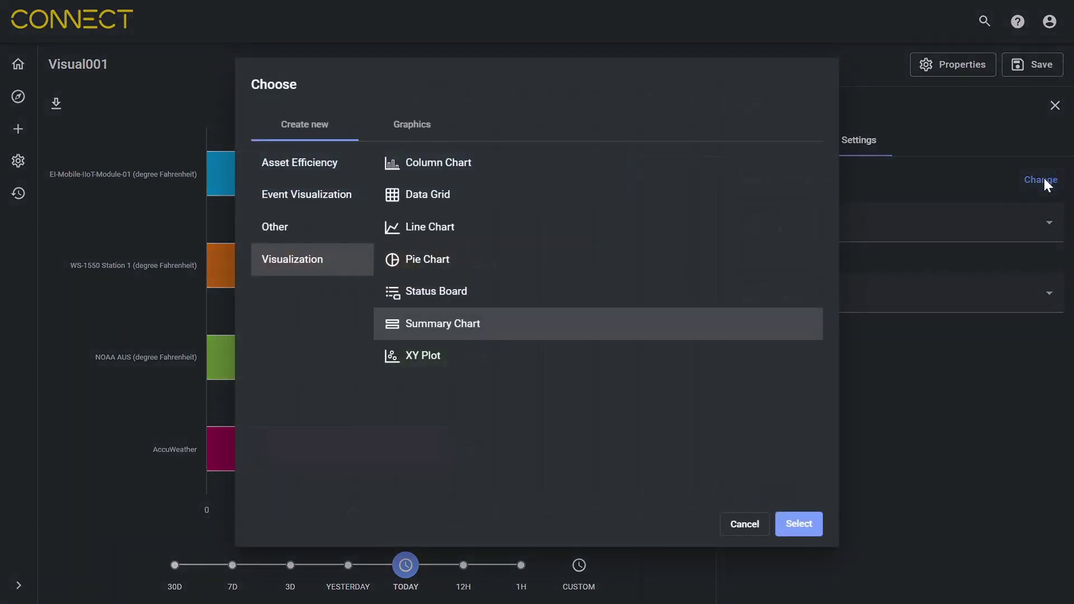
click(426, 365)
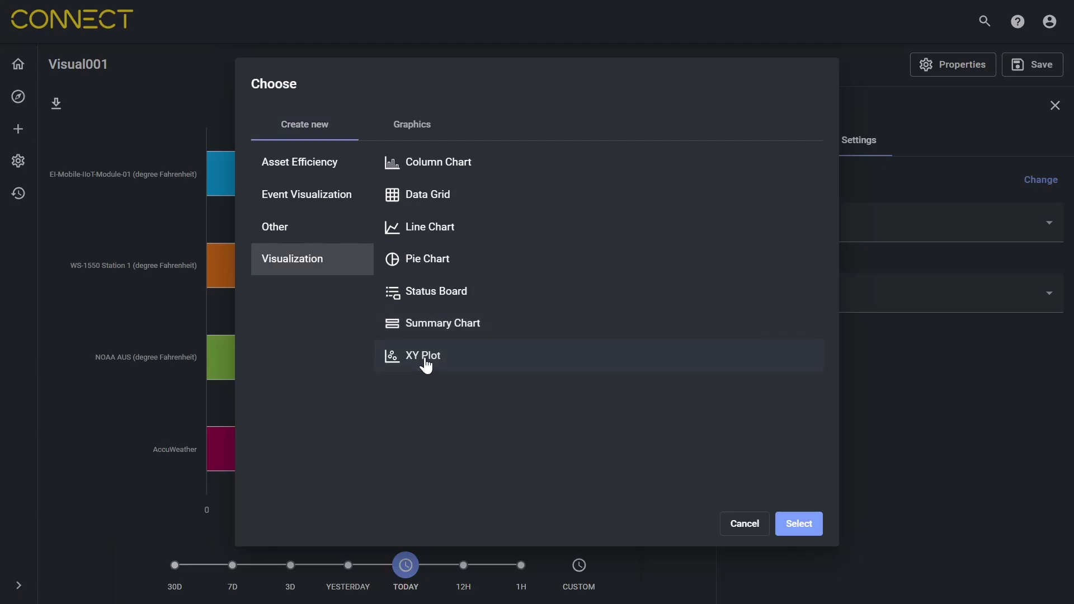
click(806, 529)
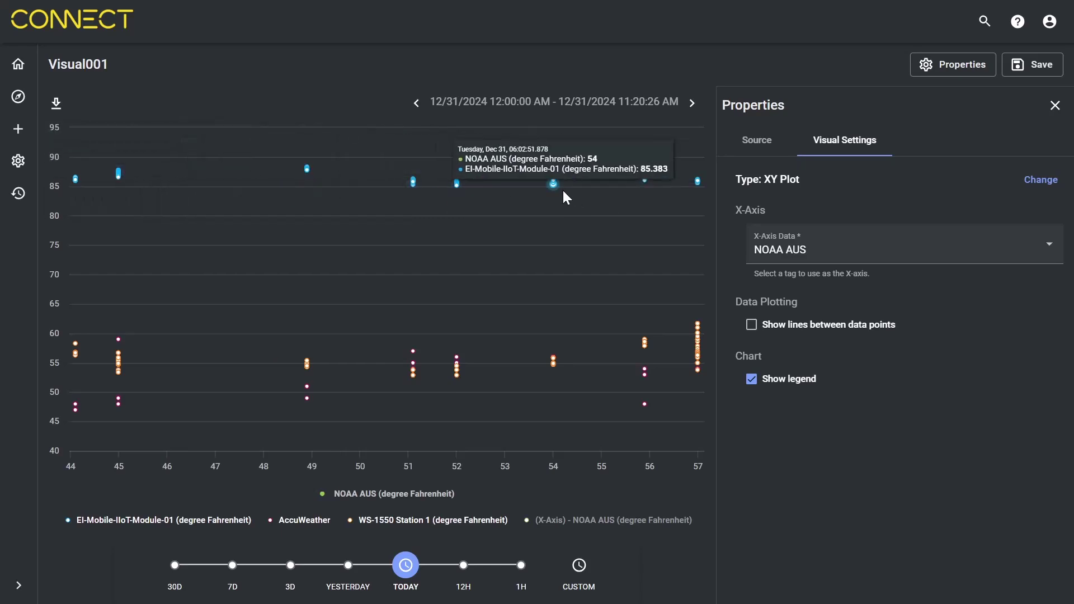
Step: Review the XY plot's source tags and the list of available visual types, keeping XY Plot
click(765, 140)
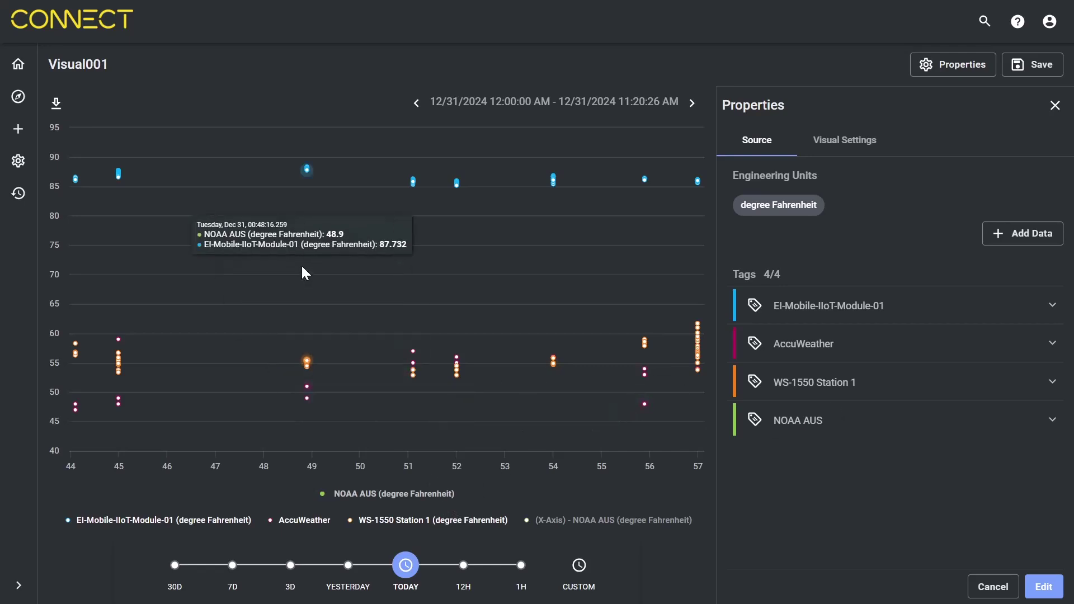
click(833, 141)
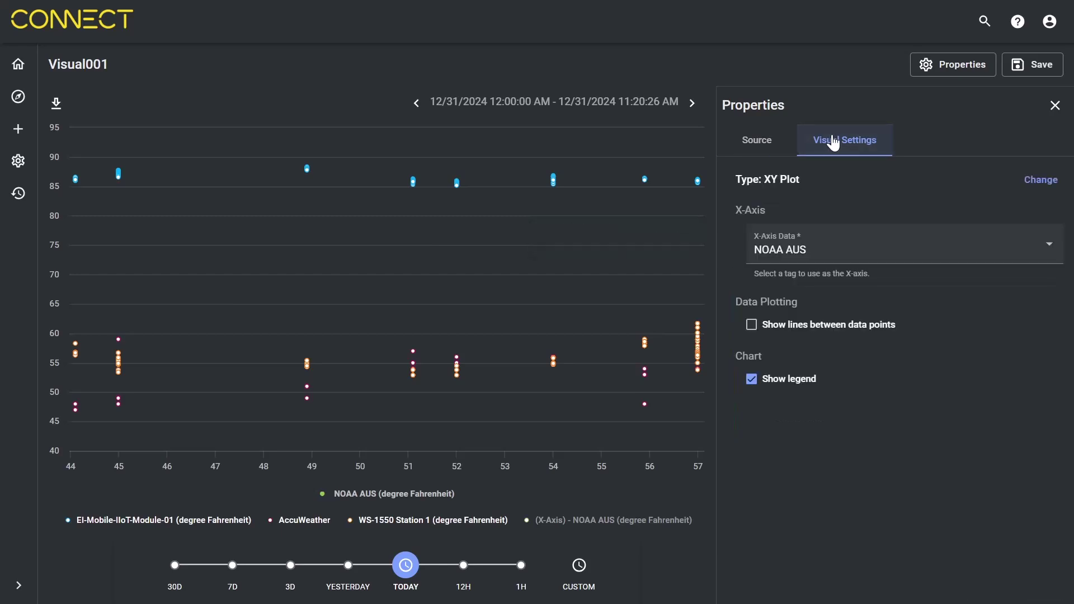
click(1042, 181)
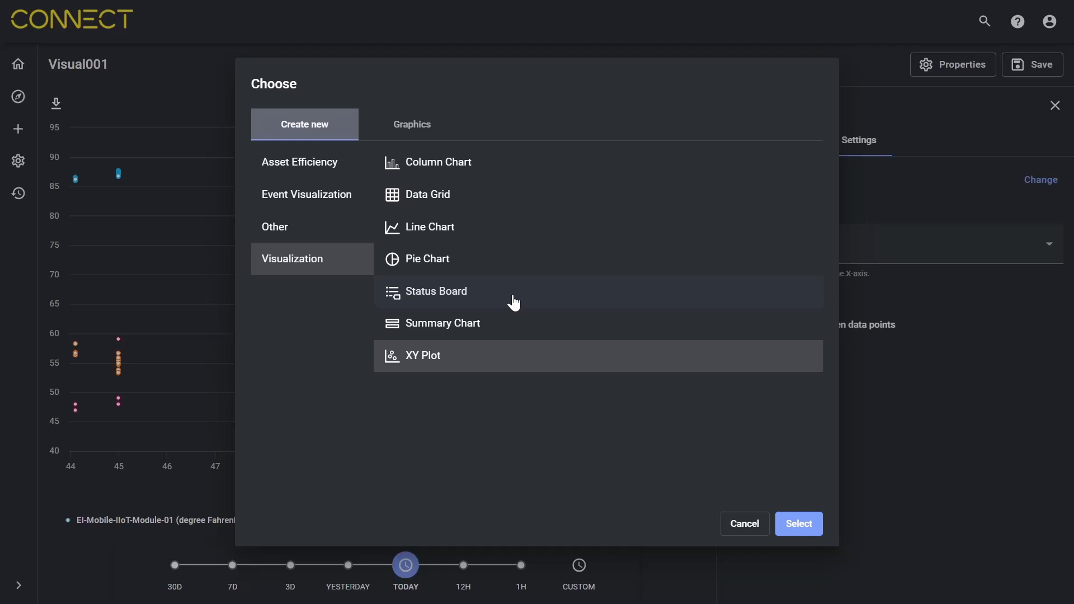
click(751, 530)
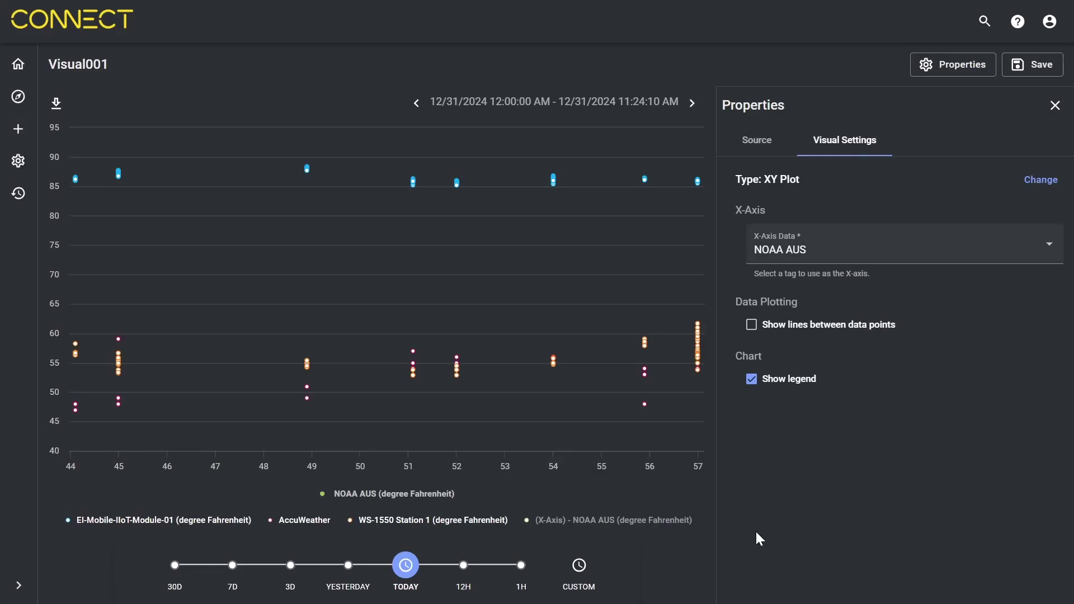